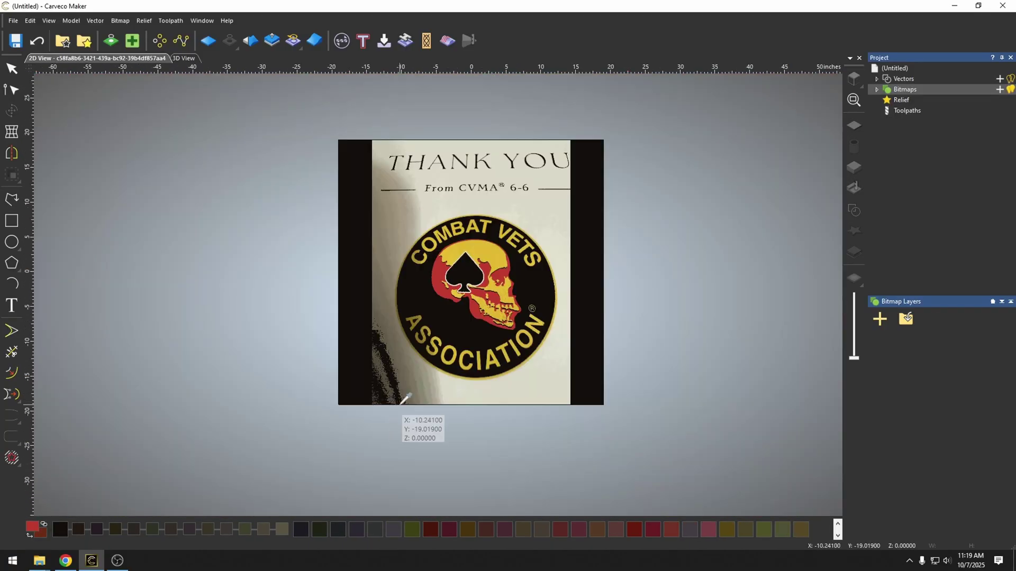
Examine the imported patch bitmap up close around the spade, skull, registered mark and black background for colour variation.
{"action": "scroll", "coordinate": [404, 398], "scroll_direction": "up", "scroll_amount": 10}
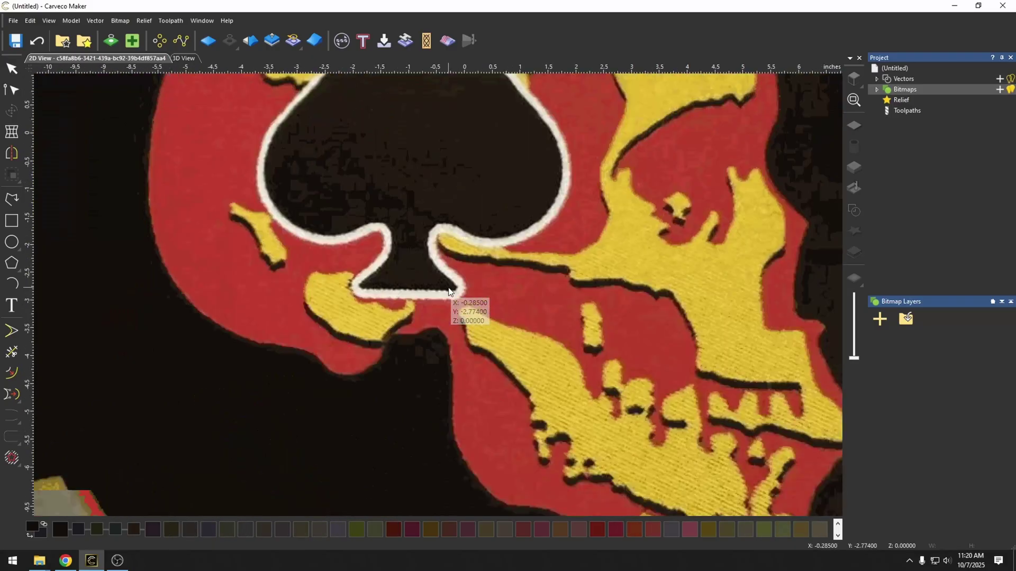
{"action": "scroll", "coordinate": [442, 294], "scroll_direction": "down", "scroll_amount": 10}
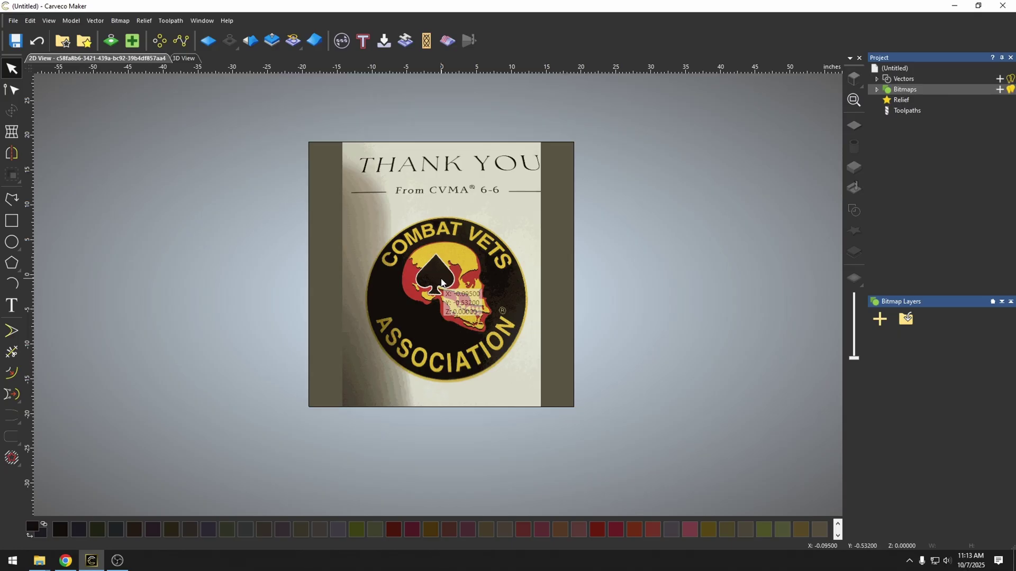
{"action": "scroll", "coordinate": [486, 310], "scroll_direction": "up", "scroll_amount": 5}
{"action": "scroll", "coordinate": [487, 310], "scroll_direction": "up", "scroll_amount": 6}
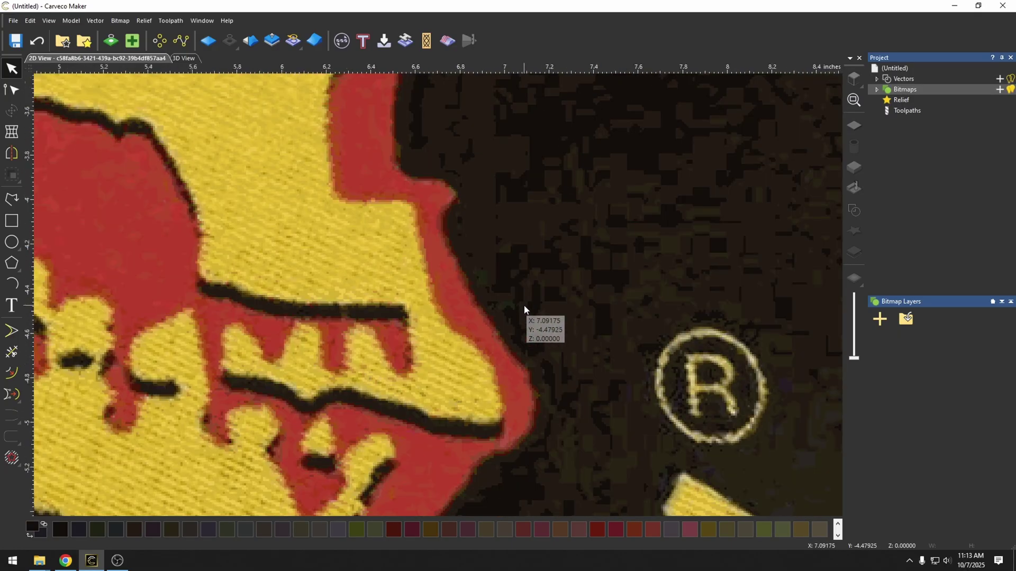
{"action": "scroll", "coordinate": [518, 313], "scroll_direction": "down", "scroll_amount": 3}
{"action": "scroll", "coordinate": [417, 294], "scroll_direction": "down", "scroll_amount": 5}
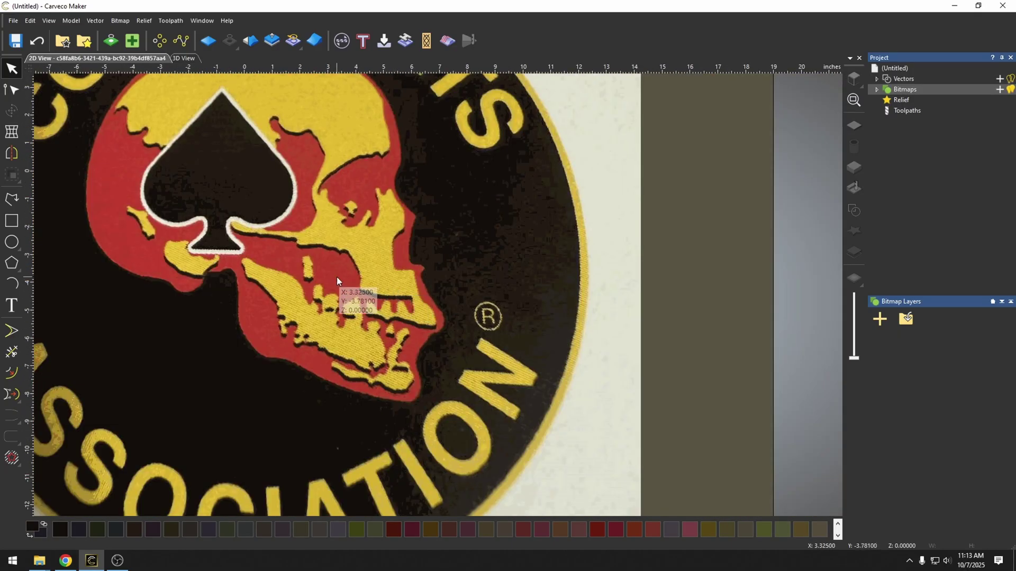
{"action": "scroll", "coordinate": [362, 295], "scroll_direction": "up", "scroll_amount": 7}
{"action": "scroll", "coordinate": [362, 294], "scroll_direction": "down", "scroll_amount": 5}
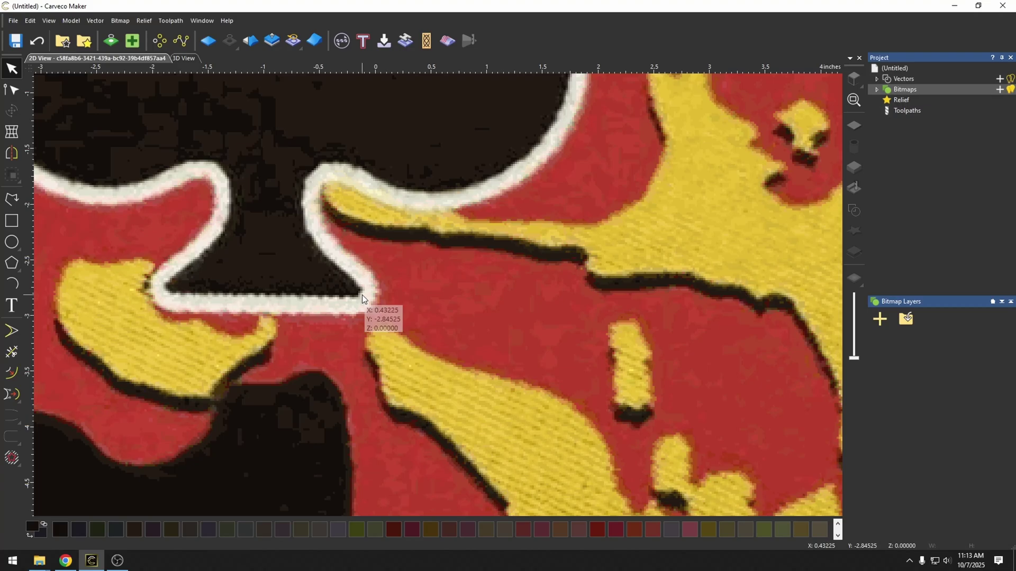
{"action": "scroll", "coordinate": [411, 300], "scroll_direction": "up", "scroll_amount": 2}
{"action": "scroll", "coordinate": [415, 307], "scroll_direction": "down", "scroll_amount": 3}
{"action": "scroll", "coordinate": [418, 313], "scroll_direction": "down", "scroll_amount": 4}
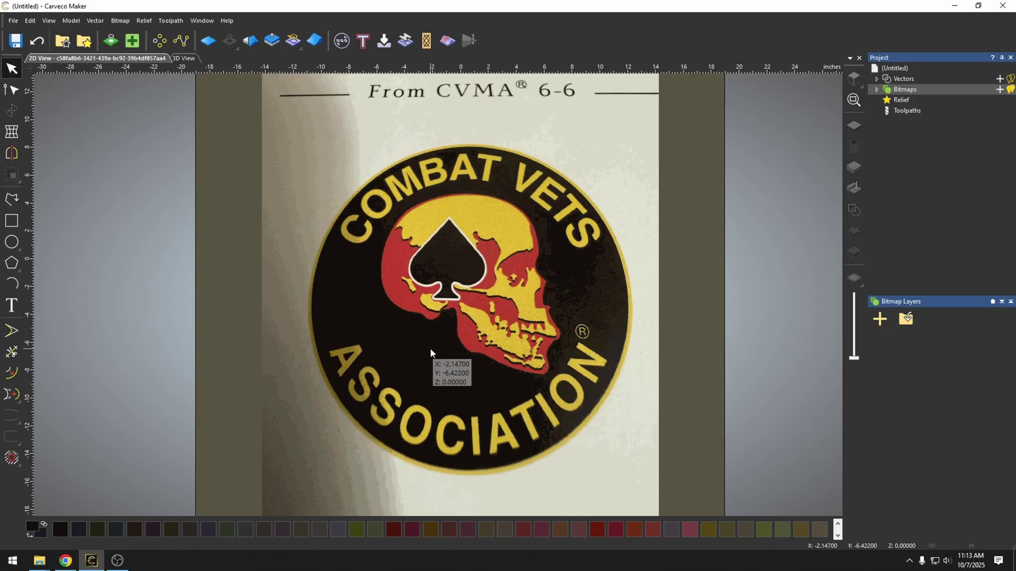
{"action": "scroll", "coordinate": [431, 350], "scroll_direction": "down", "scroll_amount": 4}
{"action": "scroll", "coordinate": [439, 339], "scroll_direction": "up", "scroll_amount": 4}
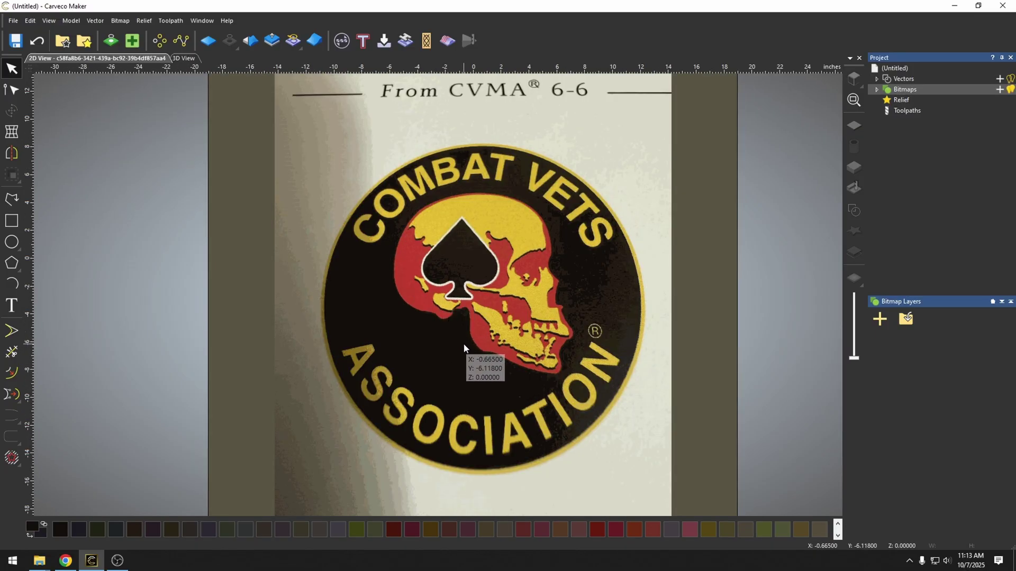
{"action": "scroll", "coordinate": [462, 348], "scroll_direction": "up", "scroll_amount": 4}
{"action": "scroll", "coordinate": [483, 220], "scroll_direction": "up", "scroll_amount": 3}
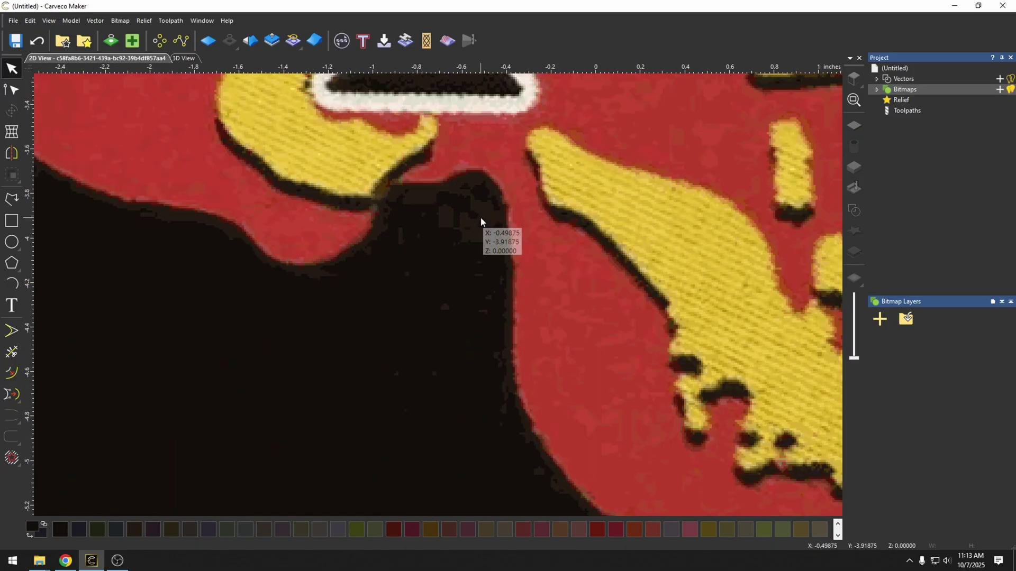
{"action": "scroll", "coordinate": [410, 317], "scroll_direction": "down", "scroll_amount": 1}
{"action": "scroll", "coordinate": [418, 339], "scroll_direction": "down", "scroll_amount": 5}
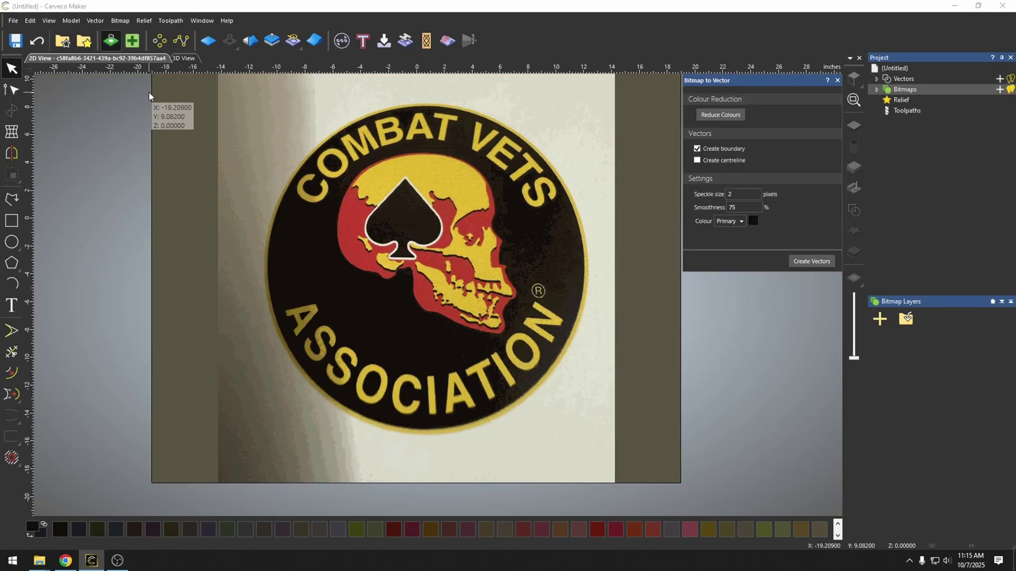
Try reducing the bitmap to 7 colours in the Reduce Colours preview, without applying it.
{"action": "left_click", "coordinate": [701, 117]}
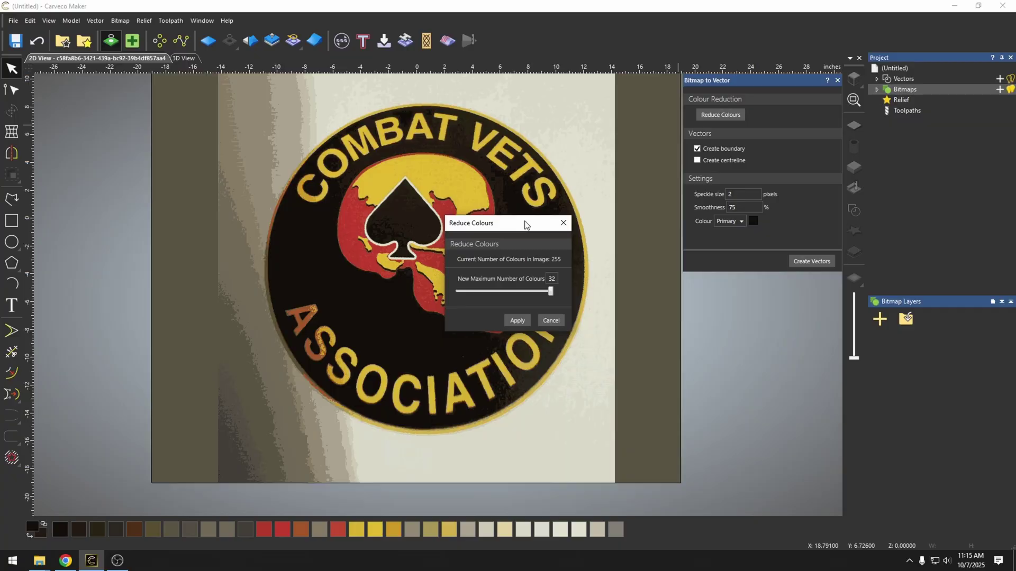
{"action": "left_click_drag", "start_coordinate": [526, 224], "coordinate": [713, 290]}
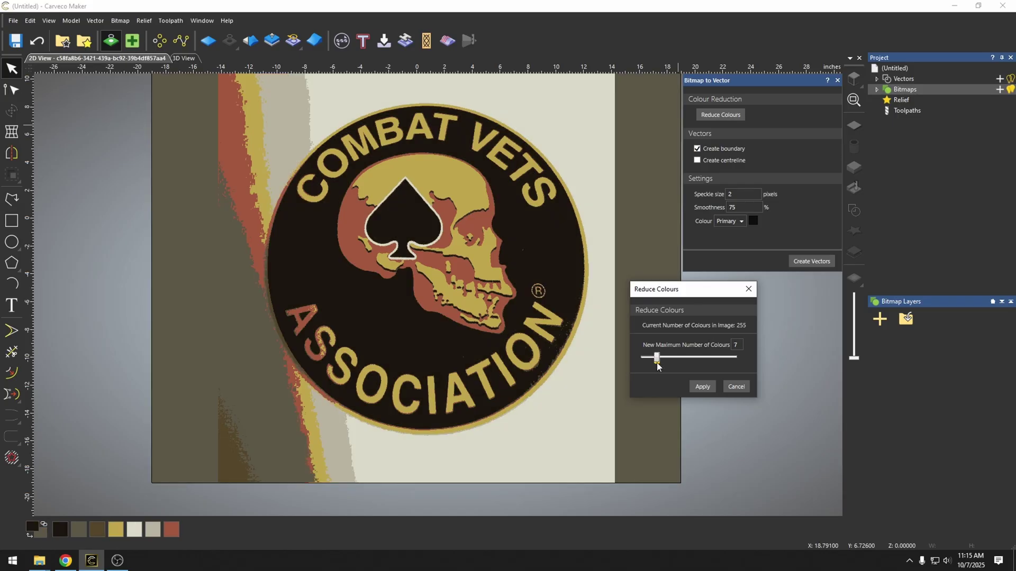
{"action": "left_click_drag", "start_coordinate": [674, 365], "coordinate": [676, 364]}
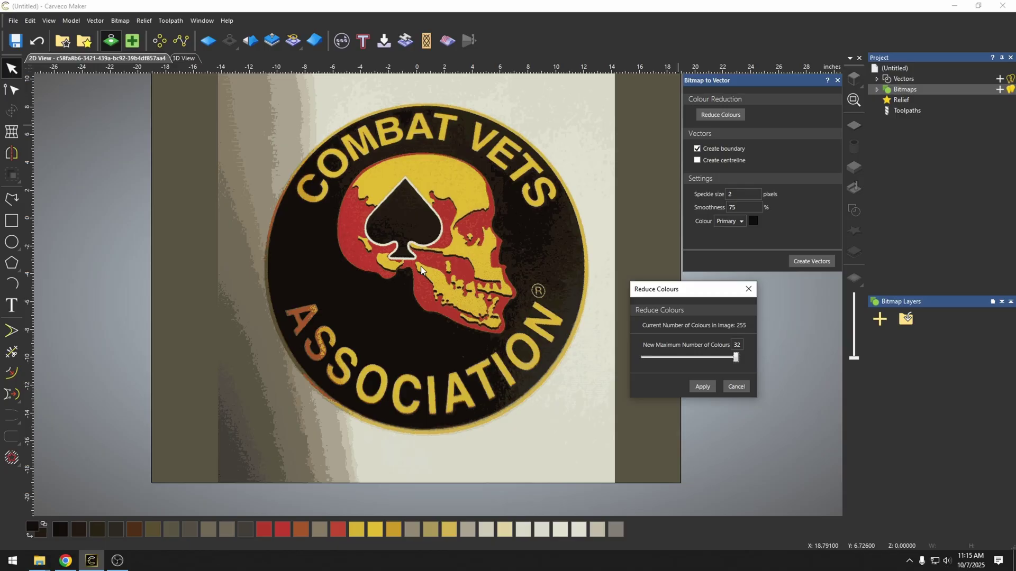
{"action": "left_click", "coordinate": [736, 386]}
Use Pick Colour to sample the dominant red of the skull's back area as the primary colour.
{"action": "scroll", "coordinate": [418, 289], "scroll_direction": "up", "scroll_amount": 3}
{"action": "scroll", "coordinate": [445, 363], "scroll_direction": "down", "scroll_amount": 3}
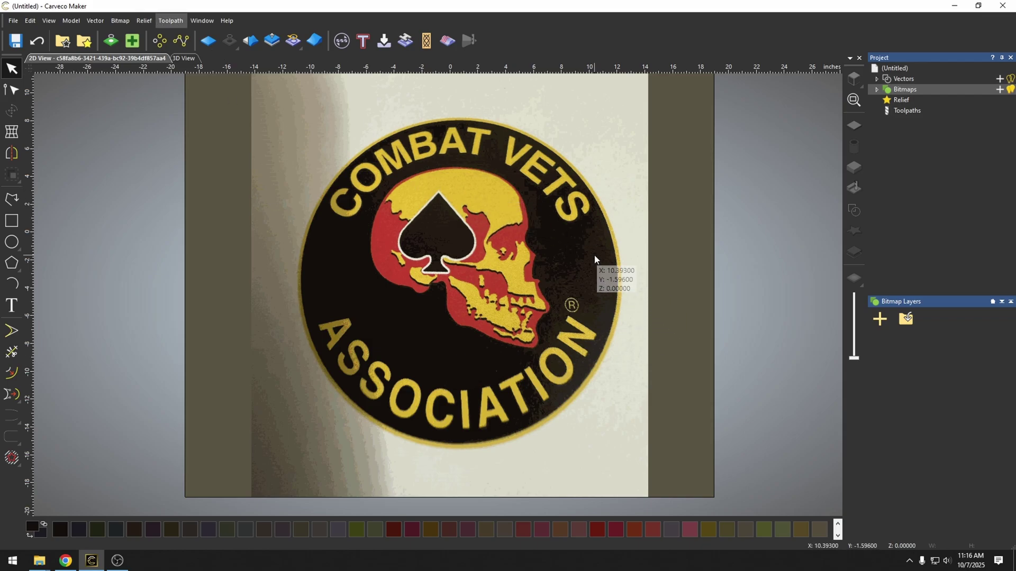
{"action": "scroll", "coordinate": [594, 278], "scroll_direction": "up", "scroll_amount": 3}
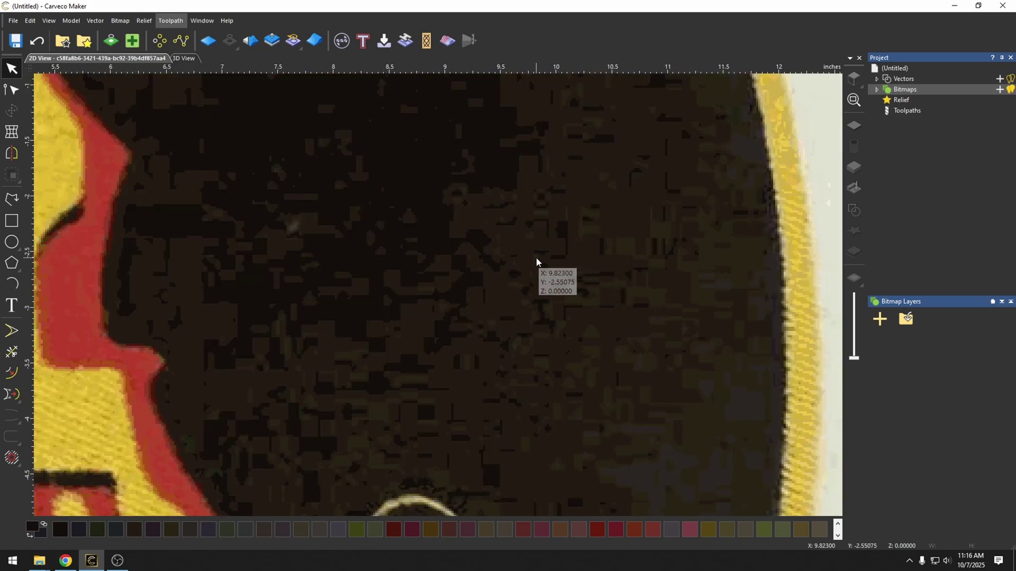
{"action": "scroll", "coordinate": [537, 265], "scroll_direction": "up", "scroll_amount": 2}
{"action": "scroll", "coordinate": [483, 253], "scroll_direction": "down", "scroll_amount": 5}
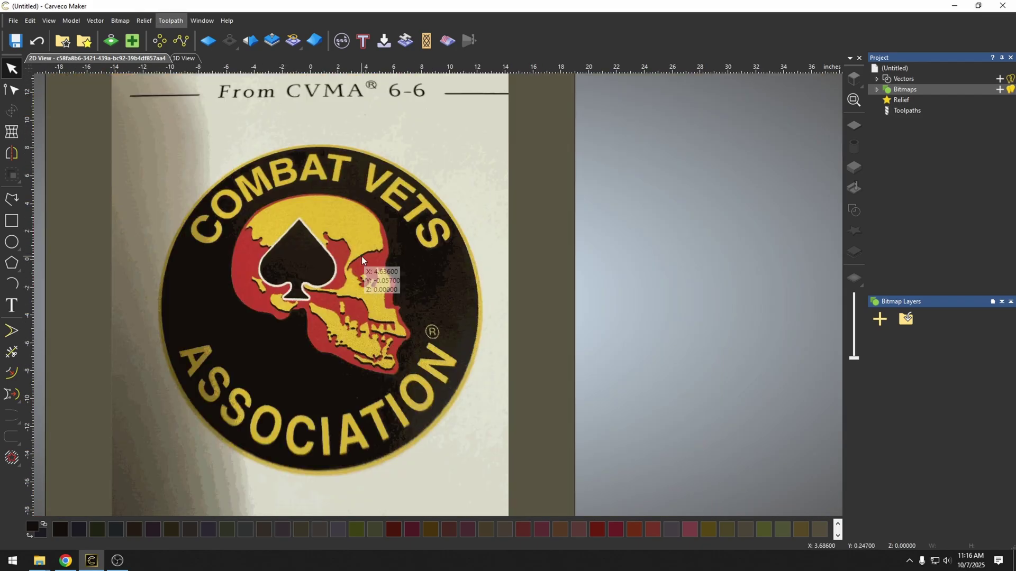
{"action": "left_click", "coordinate": [124, 22]}
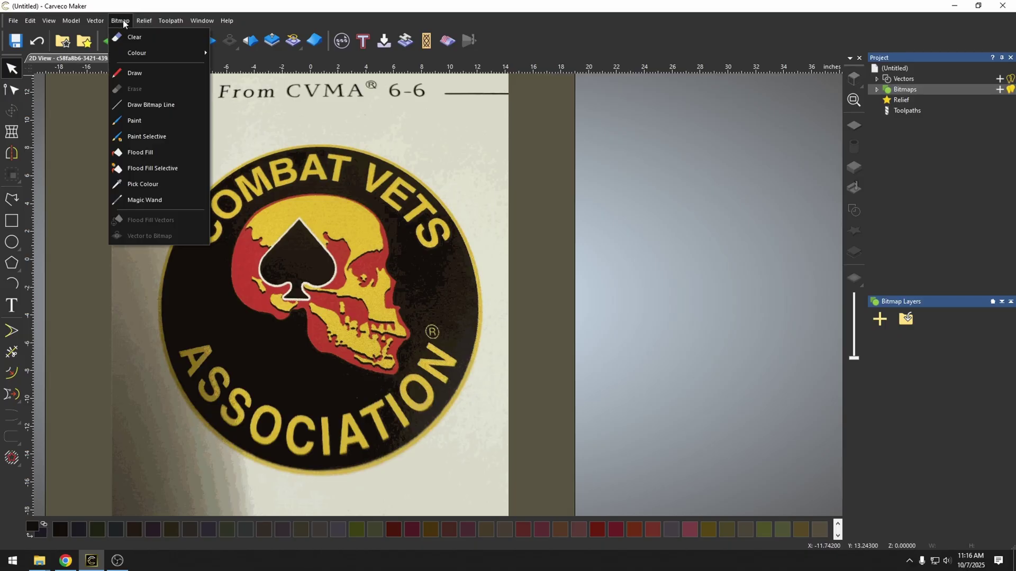
{"action": "left_click", "coordinate": [164, 184]}
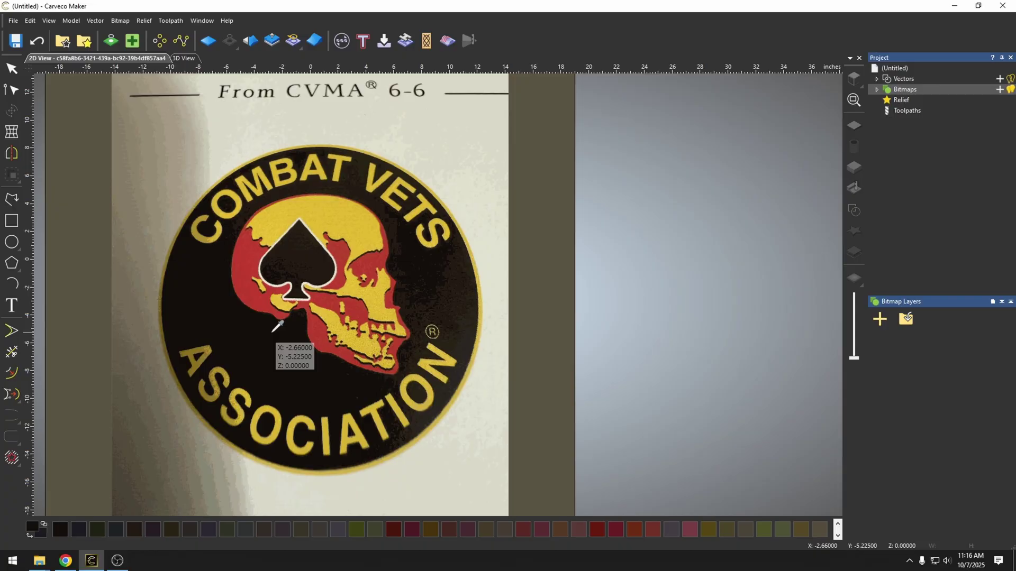
{"action": "scroll", "coordinate": [249, 297], "scroll_direction": "up", "scroll_amount": 10}
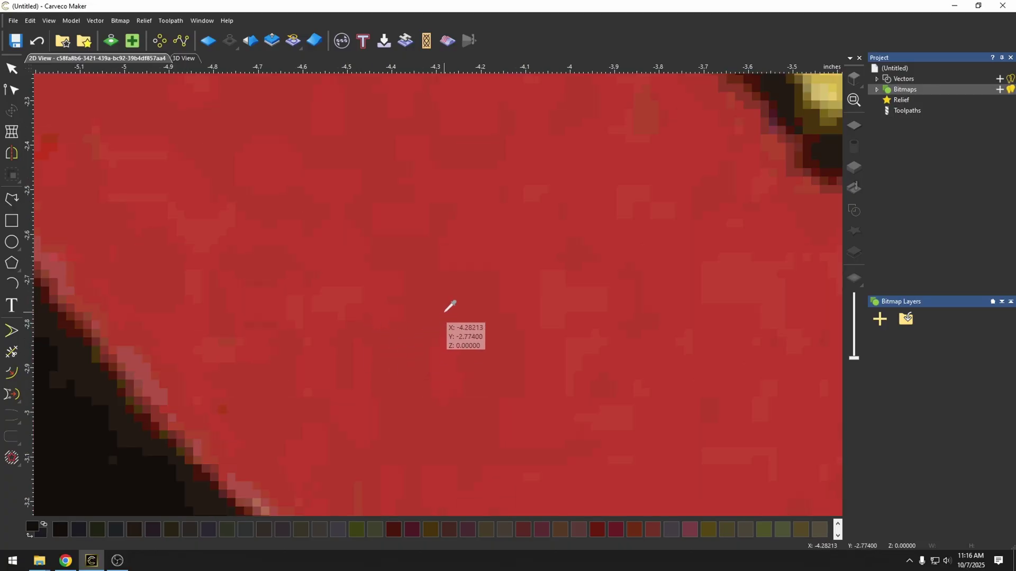
{"action": "scroll", "coordinate": [450, 307], "scroll_direction": "up", "scroll_amount": 2}
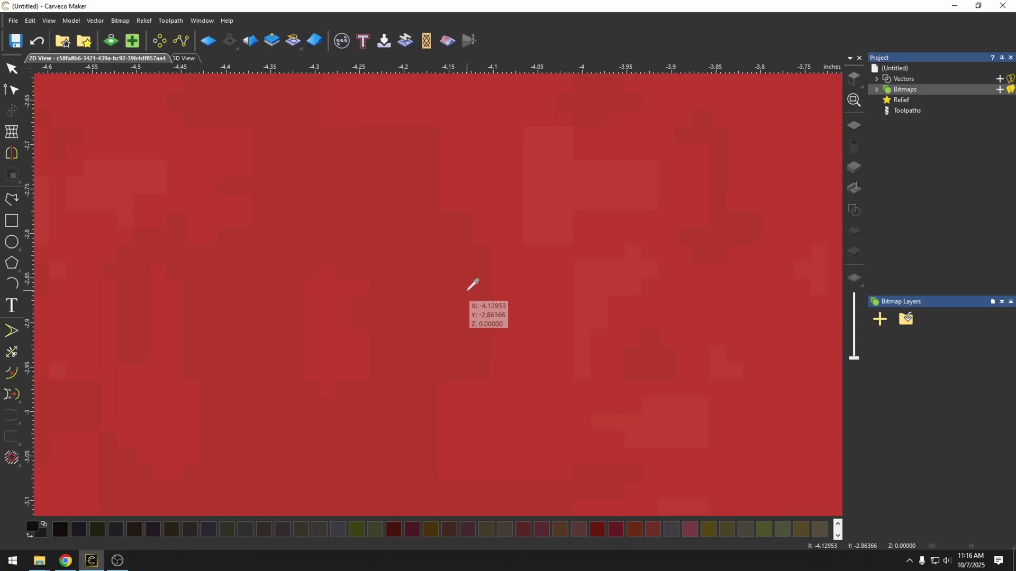
{"action": "left_click", "coordinate": [497, 184]}
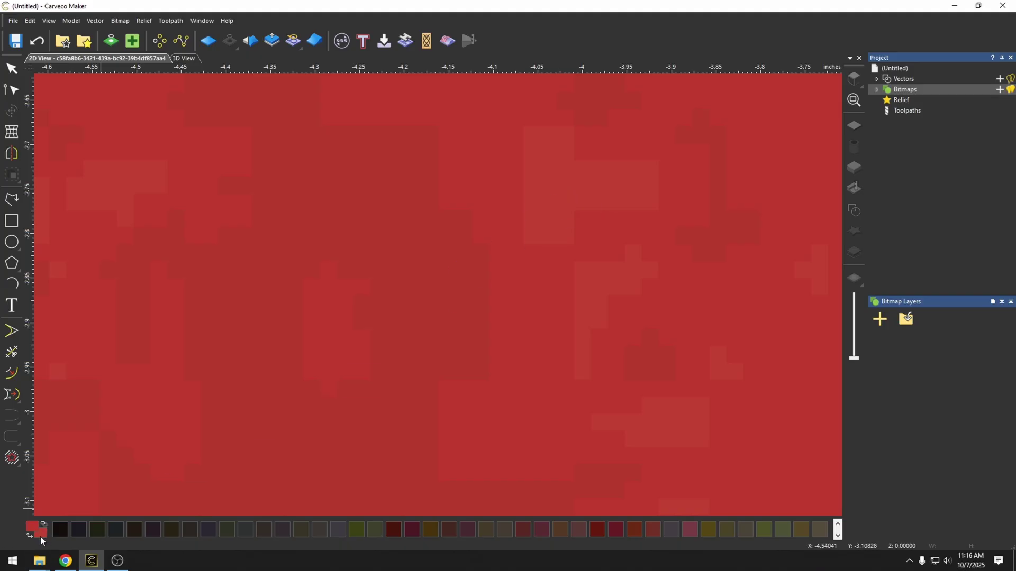
Merge a second, slightly different red shade from the skull's red area into the primary red.
{"action": "scroll", "coordinate": [476, 306], "scroll_direction": "down", "scroll_amount": 5}
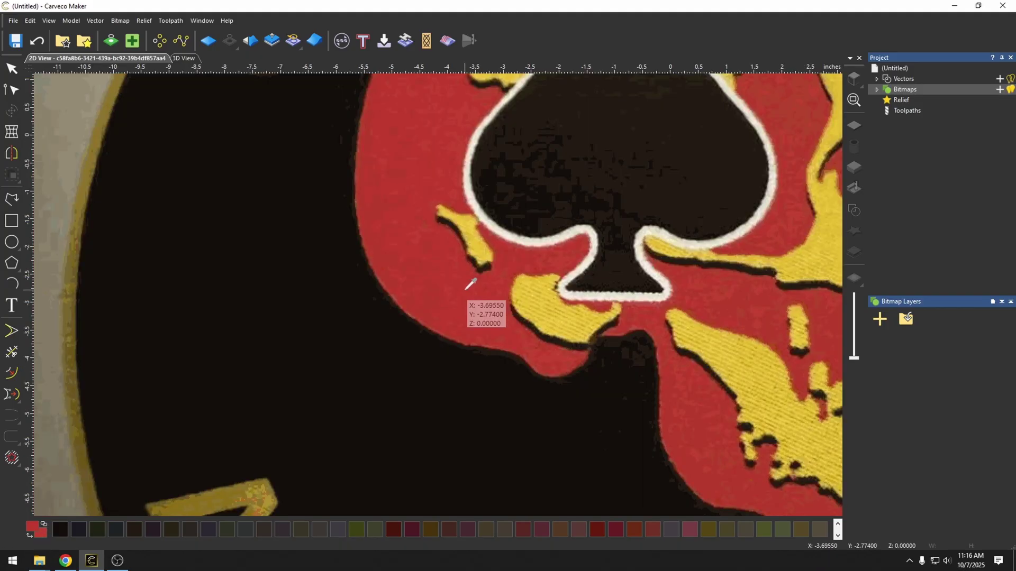
{"action": "scroll", "coordinate": [469, 301], "scroll_direction": "up", "scroll_amount": 6}
{"action": "scroll", "coordinate": [425, 361], "scroll_direction": "down", "scroll_amount": 5}
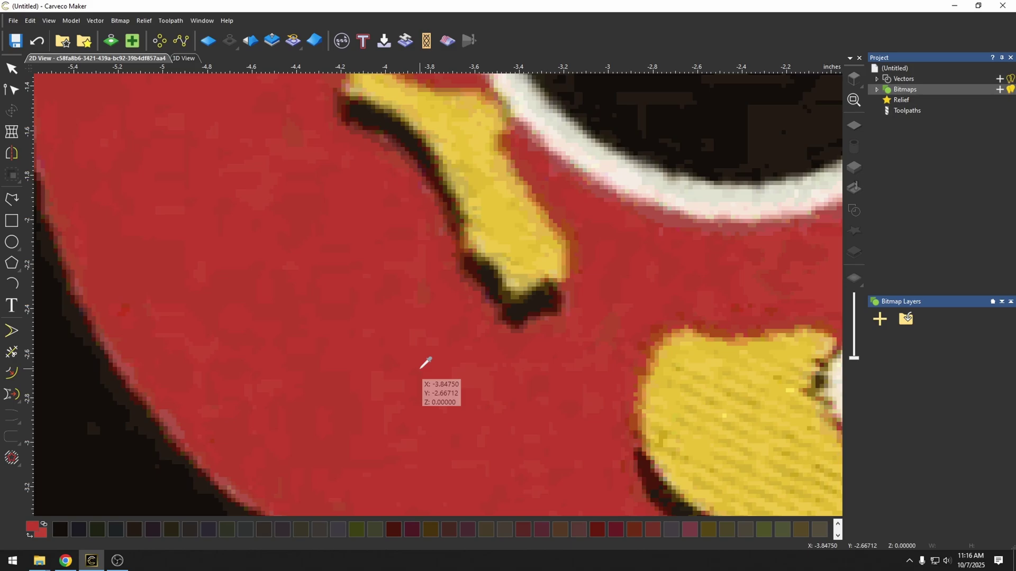
{"action": "scroll", "coordinate": [457, 325], "scroll_direction": "up", "scroll_amount": 6}
{"action": "scroll", "coordinate": [455, 325], "scroll_direction": "up", "scroll_amount": 2}
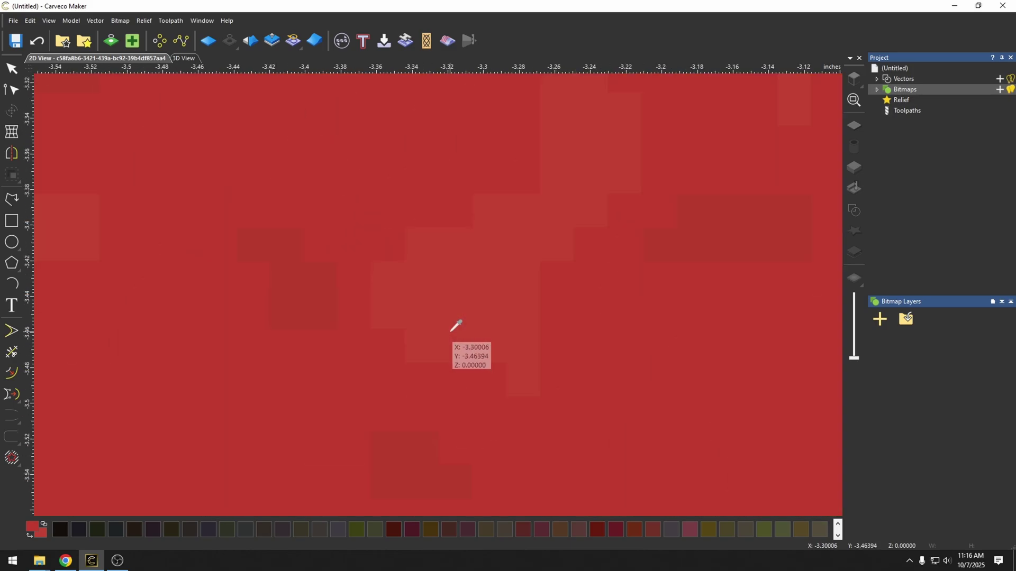
{"action": "scroll", "coordinate": [454, 325], "scroll_direction": "down", "scroll_amount": 4}
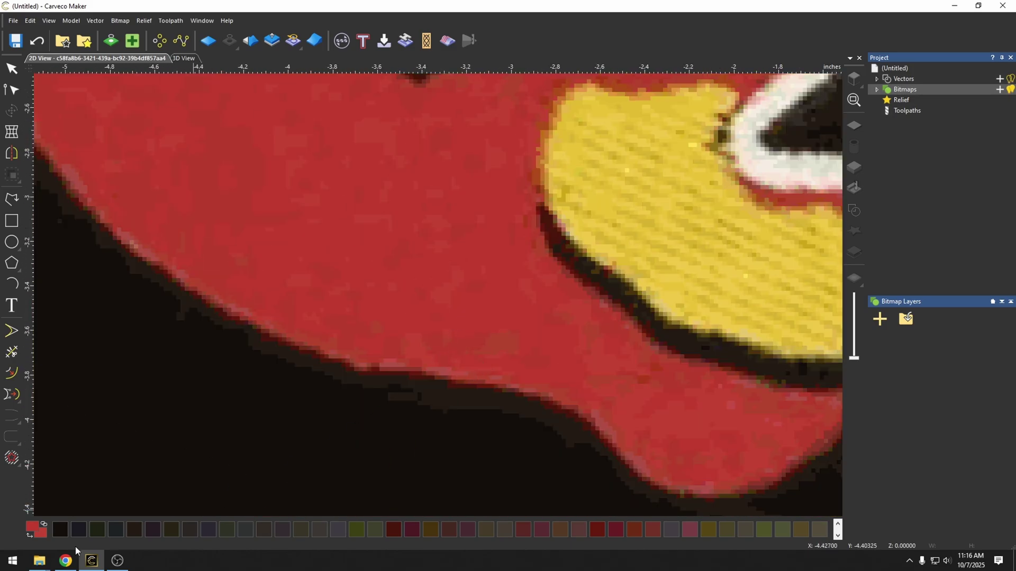
{"action": "left_click", "coordinate": [44, 524]}
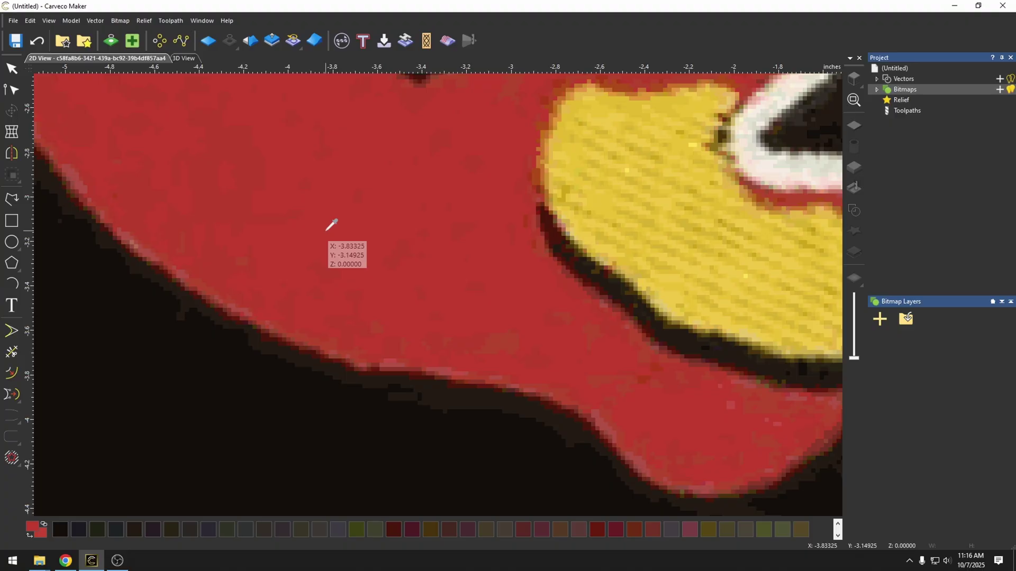
Merge the darker red and brownish-red shades near the skull's lower back edge into the primary red.
{"action": "scroll", "coordinate": [331, 223], "scroll_direction": "up", "scroll_amount": 3}
{"action": "scroll", "coordinate": [322, 256], "scroll_direction": "up", "scroll_amount": 2}
{"action": "scroll", "coordinate": [322, 258], "scroll_direction": "down", "scroll_amount": 2}
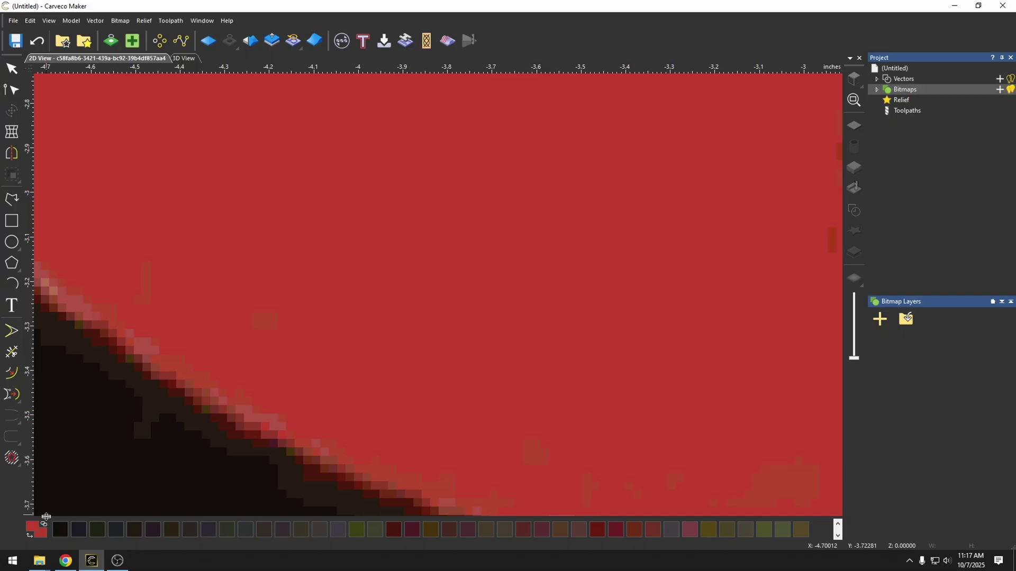
{"action": "scroll", "coordinate": [435, 235], "scroll_direction": "down", "scroll_amount": 2}
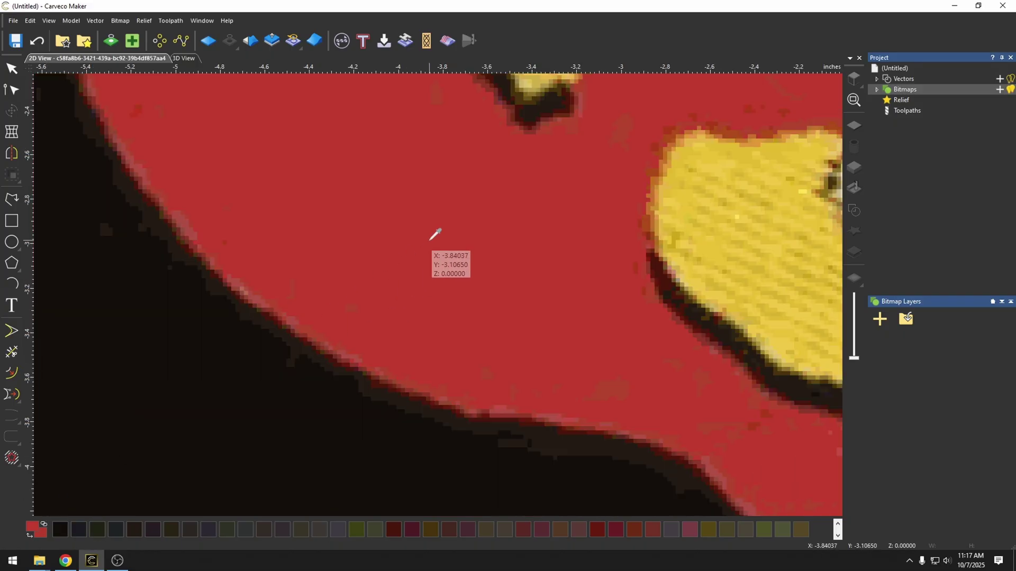
{"action": "scroll", "coordinate": [476, 345], "scroll_direction": "up", "scroll_amount": 5}
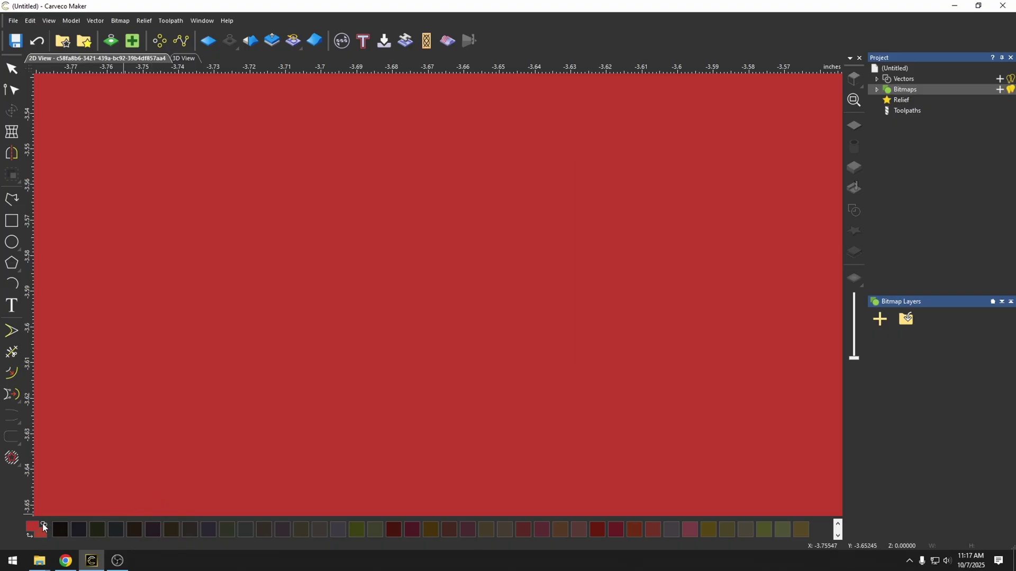
{"action": "scroll", "coordinate": [612, 277], "scroll_direction": "down", "scroll_amount": 5}
Merge the orange-brown specks in the red strip under the small yellow patch below the spade into the primary red.
{"action": "scroll", "coordinate": [578, 333], "scroll_direction": "up", "scroll_amount": 2}
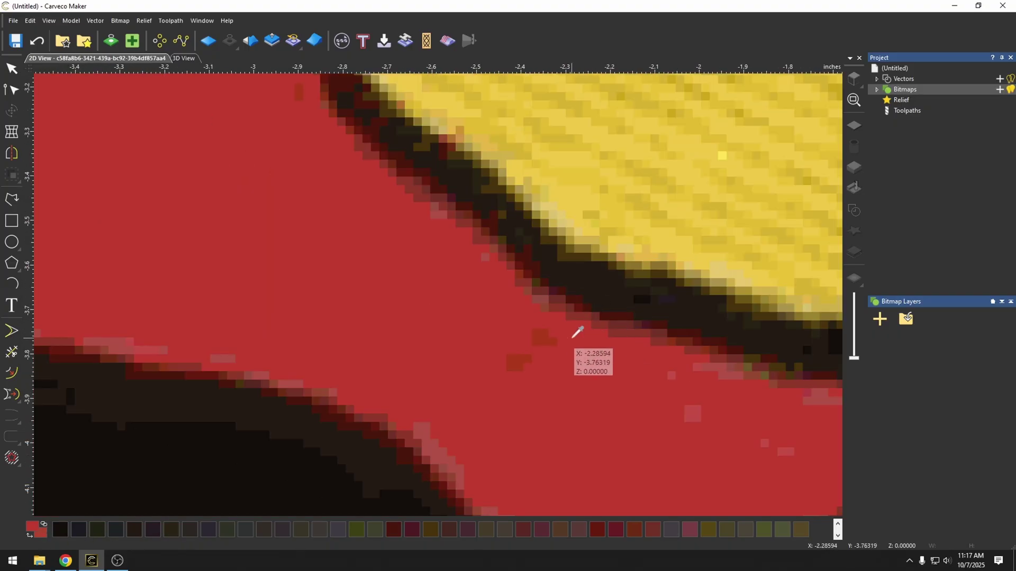
{"action": "scroll", "coordinate": [578, 332], "scroll_direction": "up", "scroll_amount": 2}
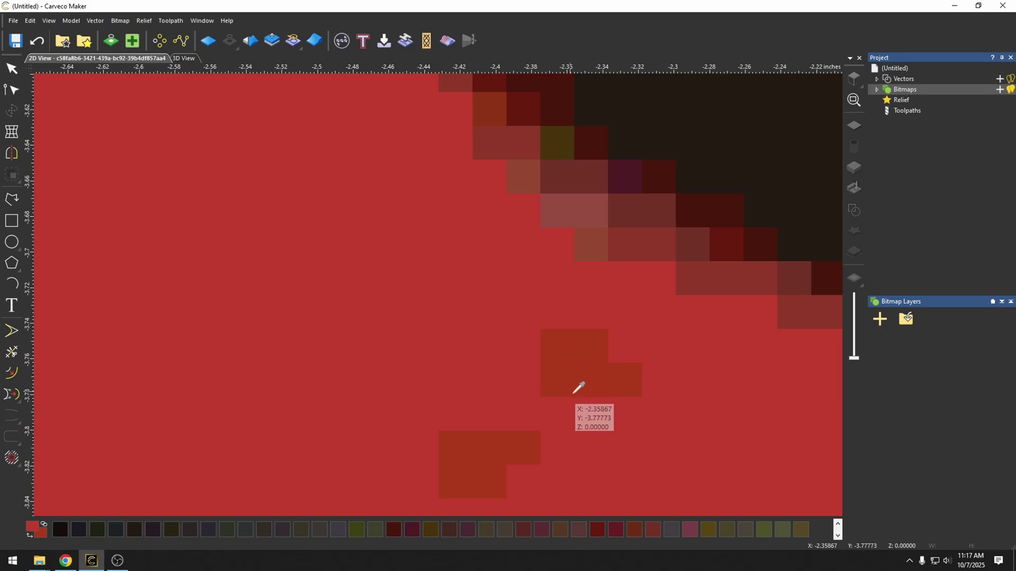
{"action": "scroll", "coordinate": [624, 417], "scroll_direction": "down", "scroll_amount": 2}
{"action": "scroll", "coordinate": [529, 365], "scroll_direction": "up", "scroll_amount": 3}
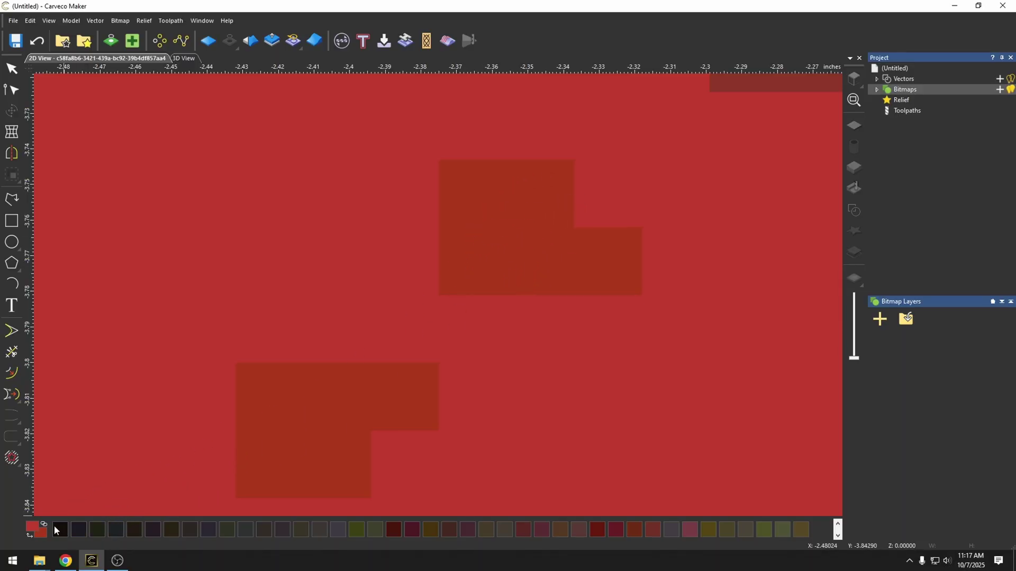
{"action": "scroll", "coordinate": [408, 369], "scroll_direction": "down", "scroll_amount": 3}
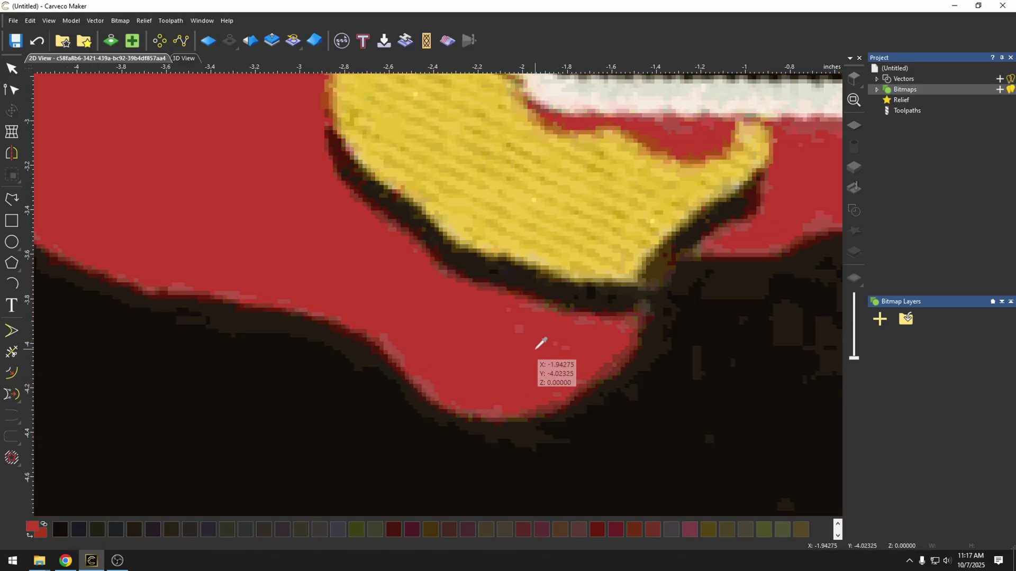
Merge the pinkish specks in the red area under the small yellow patch into the primary red and check the red areas.
{"action": "scroll", "coordinate": [540, 344], "scroll_direction": "up", "scroll_amount": 5}
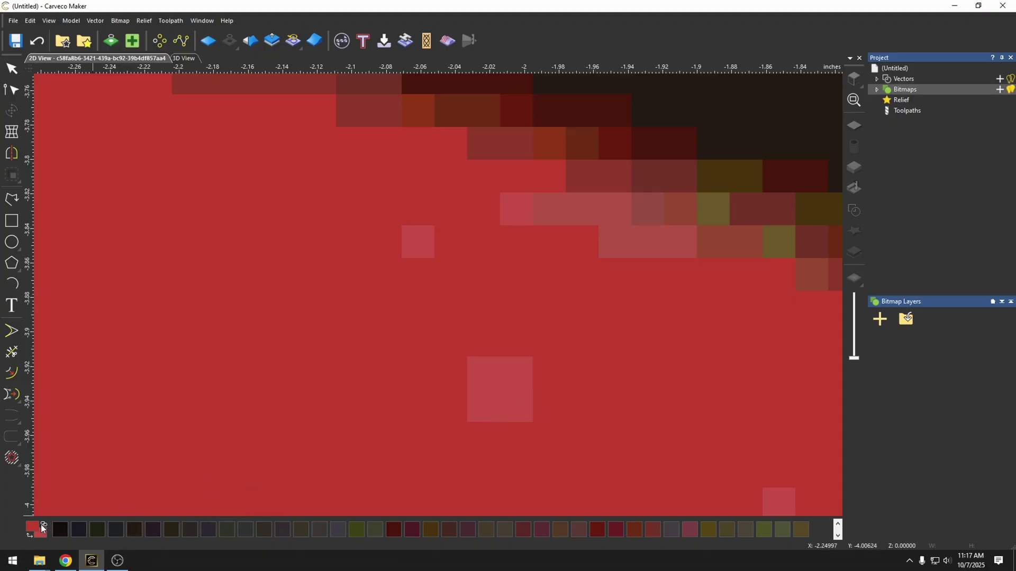
{"action": "scroll", "coordinate": [531, 336], "scroll_direction": "down", "scroll_amount": 5}
{"action": "scroll", "coordinate": [318, 238], "scroll_direction": "down", "scroll_amount": 3}
{"action": "scroll", "coordinate": [482, 239], "scroll_direction": "up", "scroll_amount": 3}
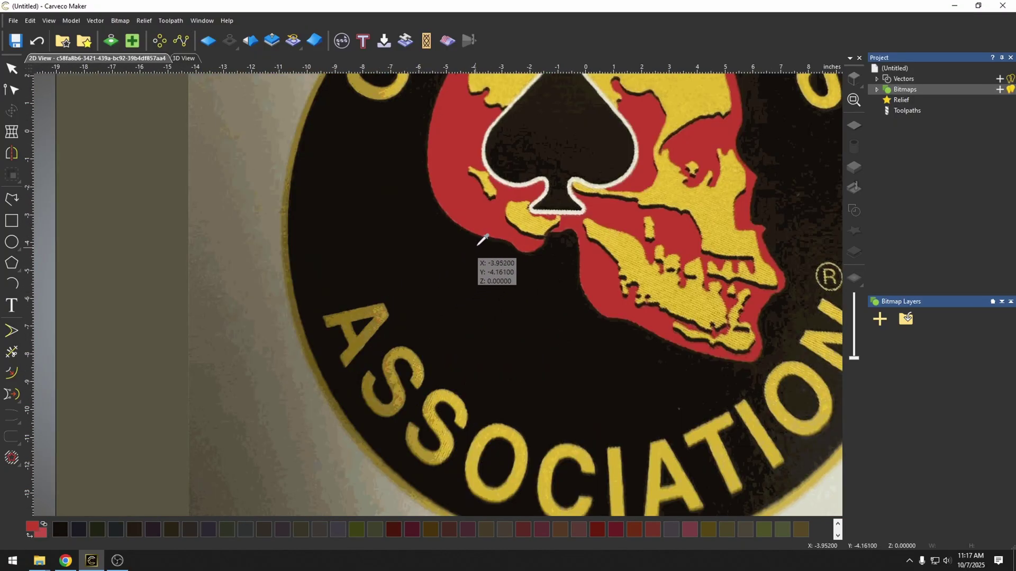
{"action": "scroll", "coordinate": [478, 238], "scroll_direction": "up", "scroll_amount": 3}
{"action": "scroll", "coordinate": [546, 294], "scroll_direction": "down", "scroll_amount": 2}
{"action": "scroll", "coordinate": [634, 216], "scroll_direction": "up", "scroll_amount": 4}
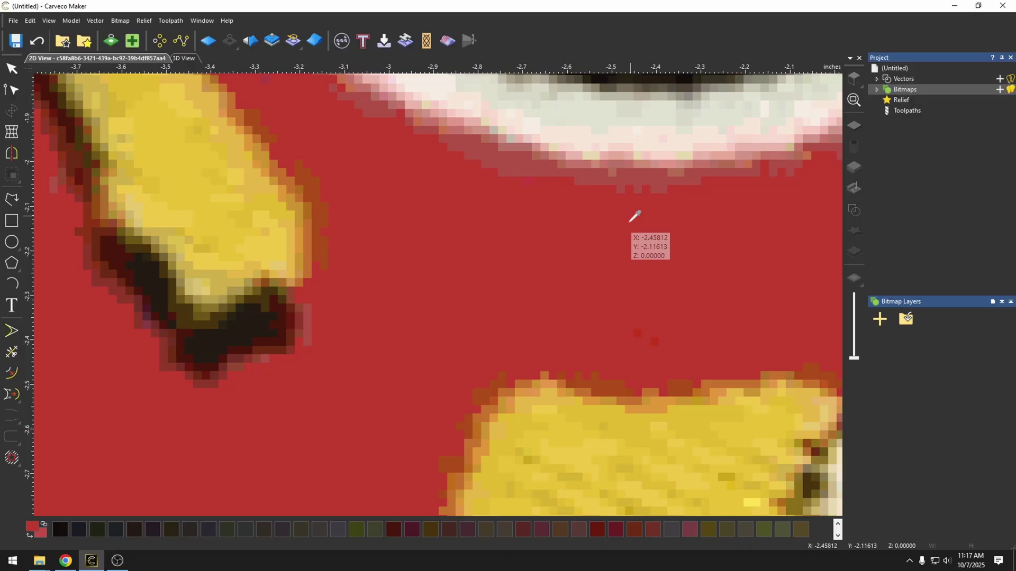
Merge the two remaining darker red specks above the yellow patch's top edge into the primary red.
{"action": "scroll", "coordinate": [634, 243], "scroll_direction": "up", "scroll_amount": 3}
{"action": "scroll", "coordinate": [650, 318], "scroll_direction": "down", "scroll_amount": 3}
{"action": "scroll", "coordinate": [550, 385], "scroll_direction": "up", "scroll_amount": 4}
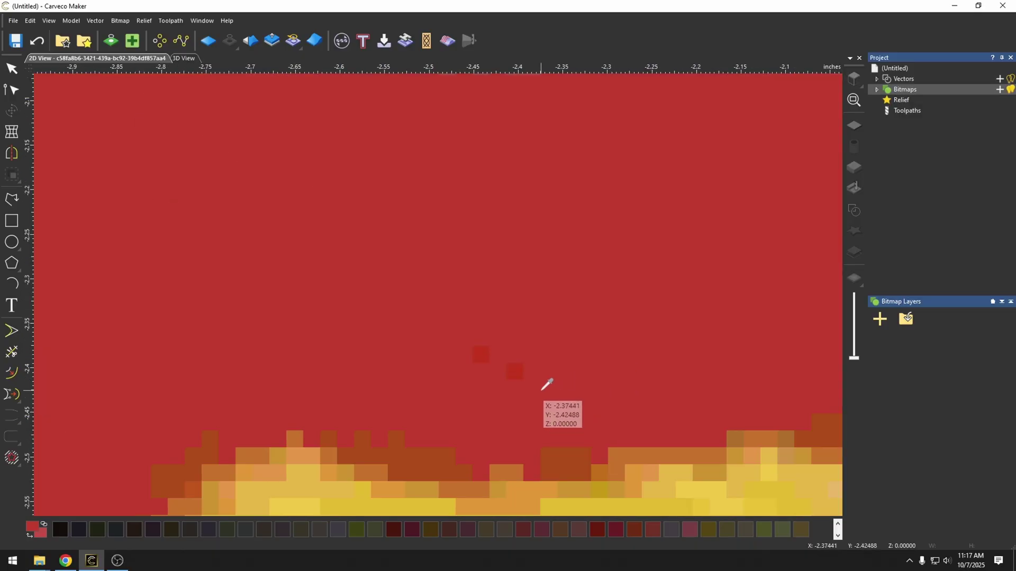
{"action": "scroll", "coordinate": [543, 389], "scroll_direction": "up", "scroll_amount": 2}
{"action": "scroll", "coordinate": [516, 341], "scroll_direction": "down", "scroll_amount": 5}
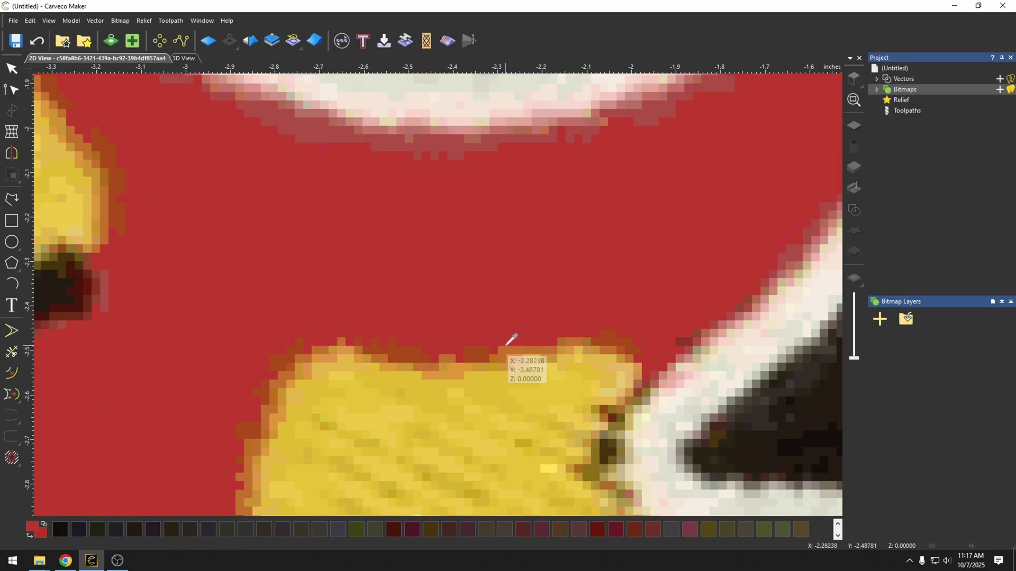
Make the patch's black the primary colour and merge the dark olive, brown and grey shades below the O of ASSOCIATION into it.
{"action": "scroll", "coordinate": [510, 341], "scroll_direction": "down", "scroll_amount": 5}
{"action": "scroll", "coordinate": [521, 389], "scroll_direction": "up", "scroll_amount": 4}
{"action": "scroll", "coordinate": [529, 394], "scroll_direction": "down", "scroll_amount": 4}
{"action": "scroll", "coordinate": [524, 352], "scroll_direction": "up", "scroll_amount": 4}
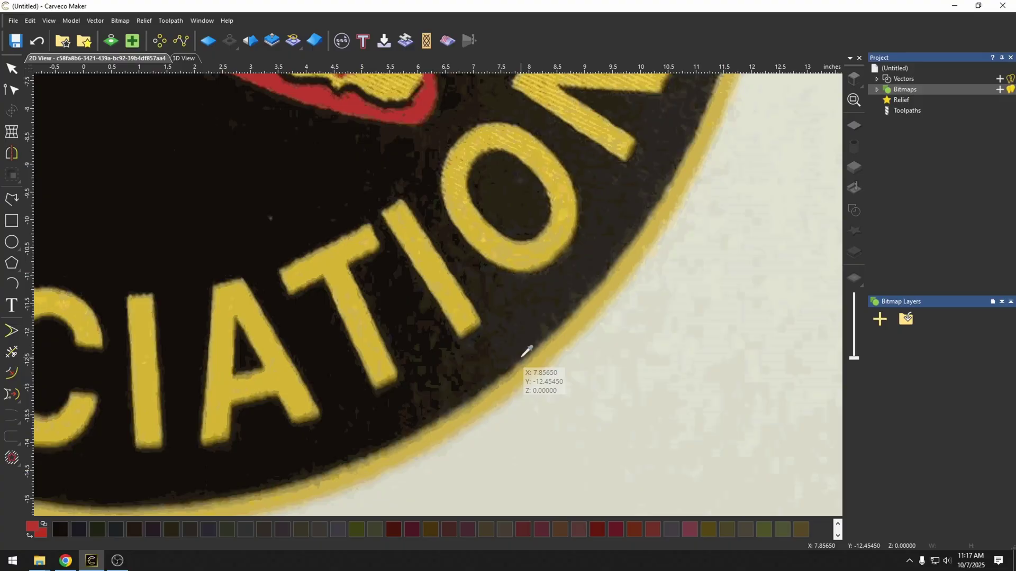
{"action": "left_click", "coordinate": [294, 188]}
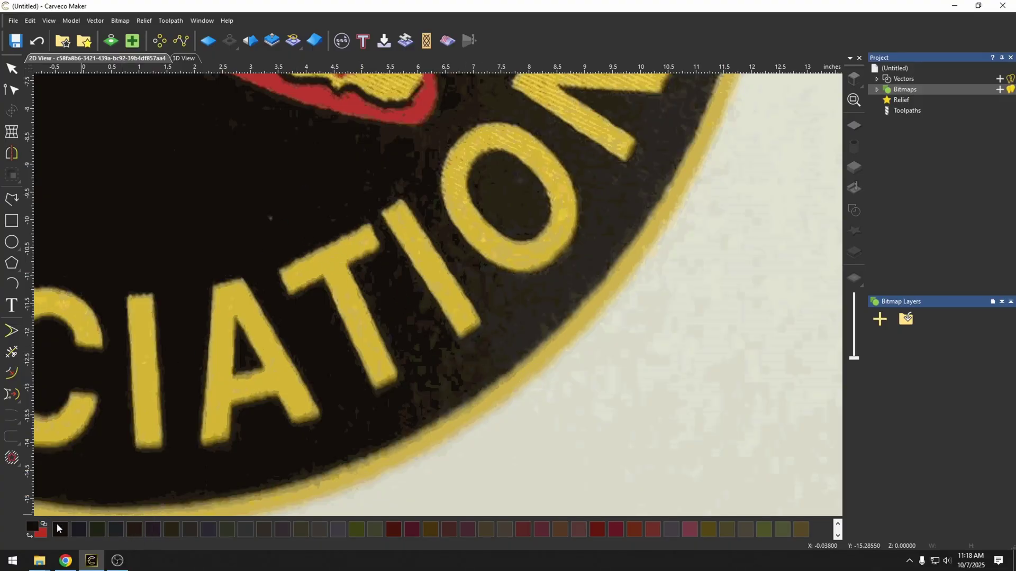
{"action": "scroll", "coordinate": [537, 299], "scroll_direction": "up", "scroll_amount": 4}
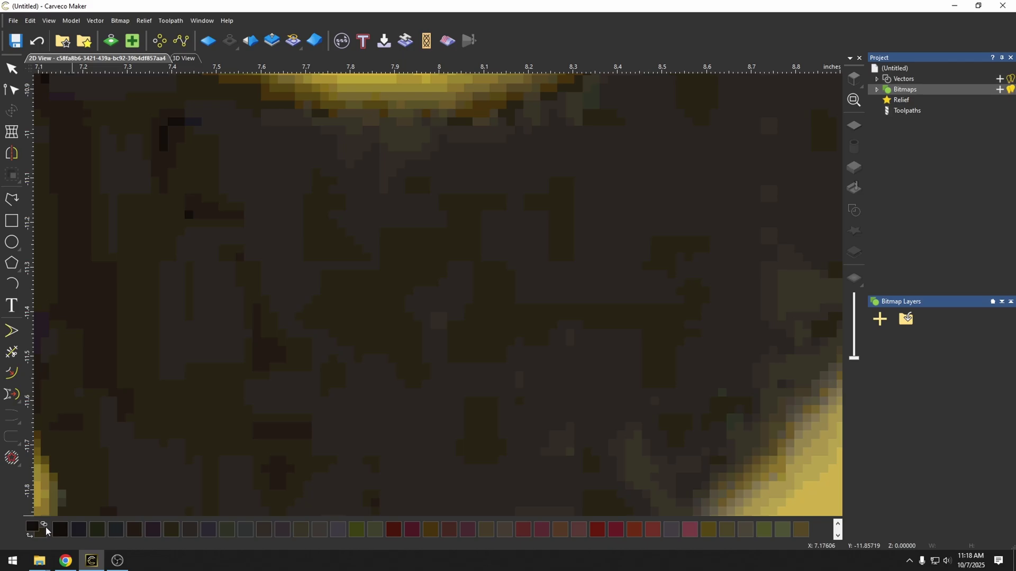
{"action": "left_click", "coordinate": [537, 275], "text": "shift"}
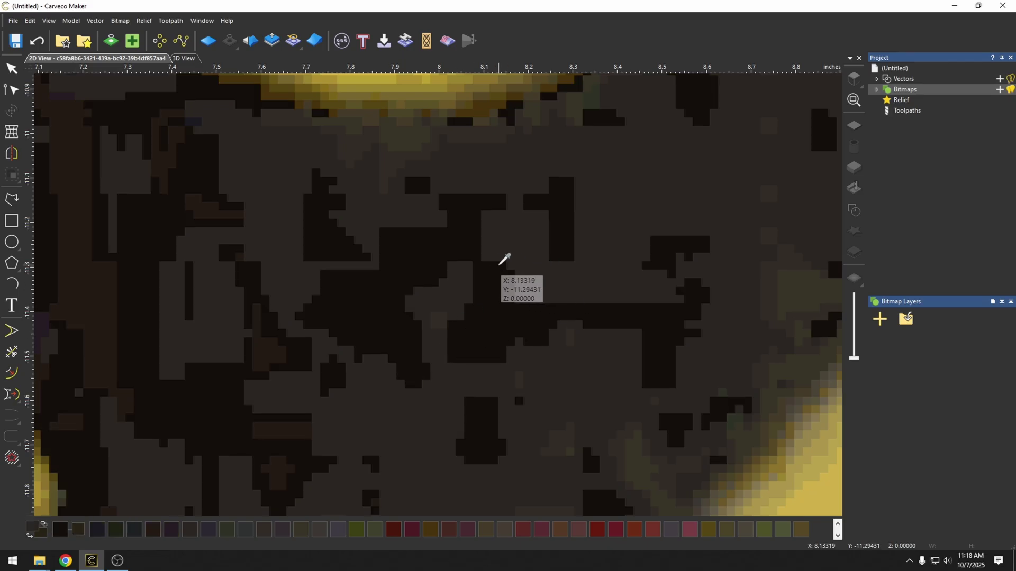
{"action": "left_click", "coordinate": [502, 263], "text": "shift"}
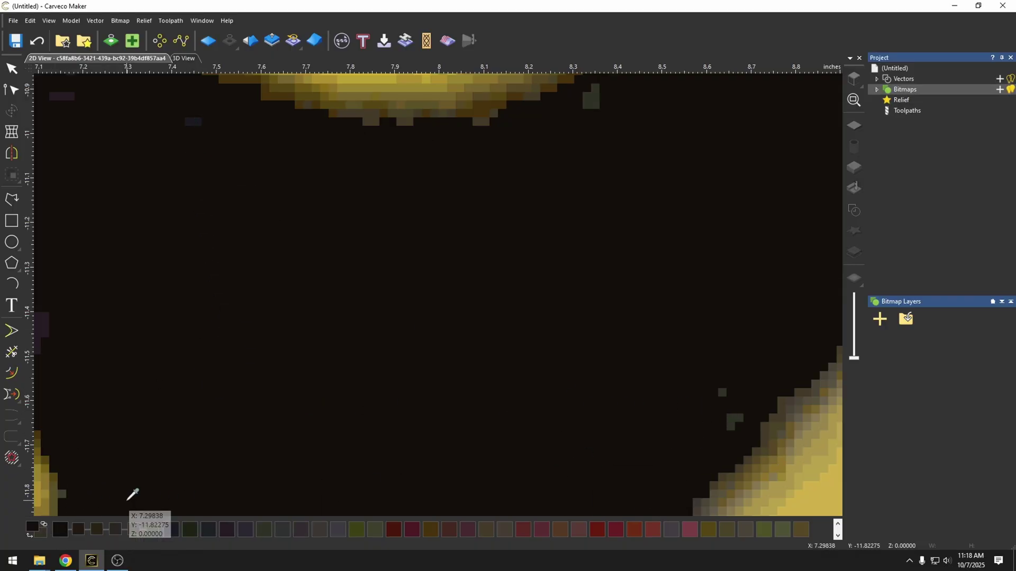
Make red the primary colour again and merge the pinkish and orange-brown specks around the jaw's tooth marks into it.
{"action": "scroll", "coordinate": [332, 400], "scroll_direction": "down", "scroll_amount": 5}
{"action": "scroll", "coordinate": [337, 396], "scroll_direction": "up", "scroll_amount": 9}
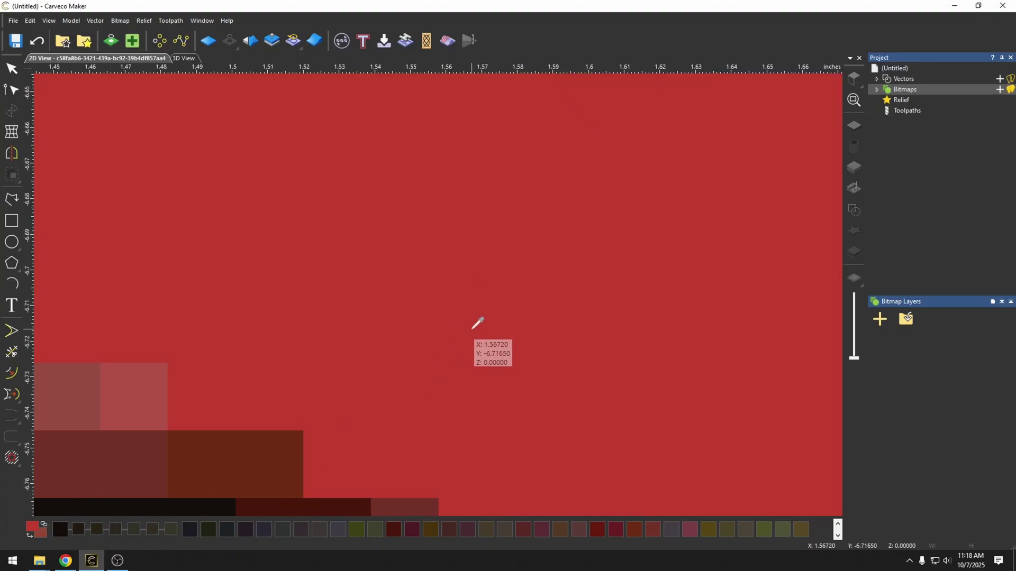
{"action": "scroll", "coordinate": [476, 322], "scroll_direction": "down", "scroll_amount": 4}
{"action": "scroll", "coordinate": [517, 198], "scroll_direction": "up", "scroll_amount": 3}
{"action": "scroll", "coordinate": [417, 265], "scroll_direction": "down", "scroll_amount": 3}
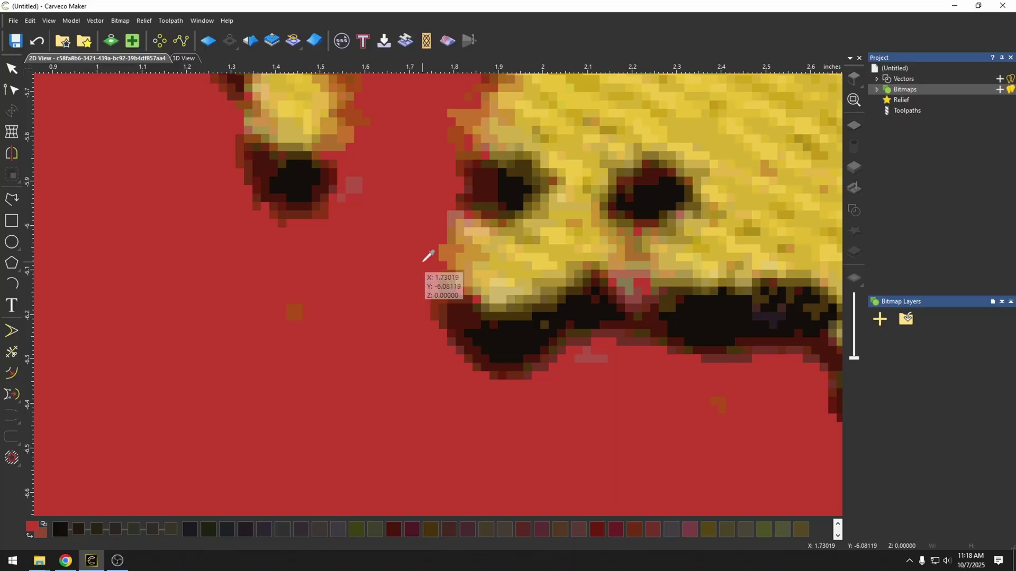
{"action": "scroll", "coordinate": [365, 174], "scroll_direction": "up", "scroll_amount": 2}
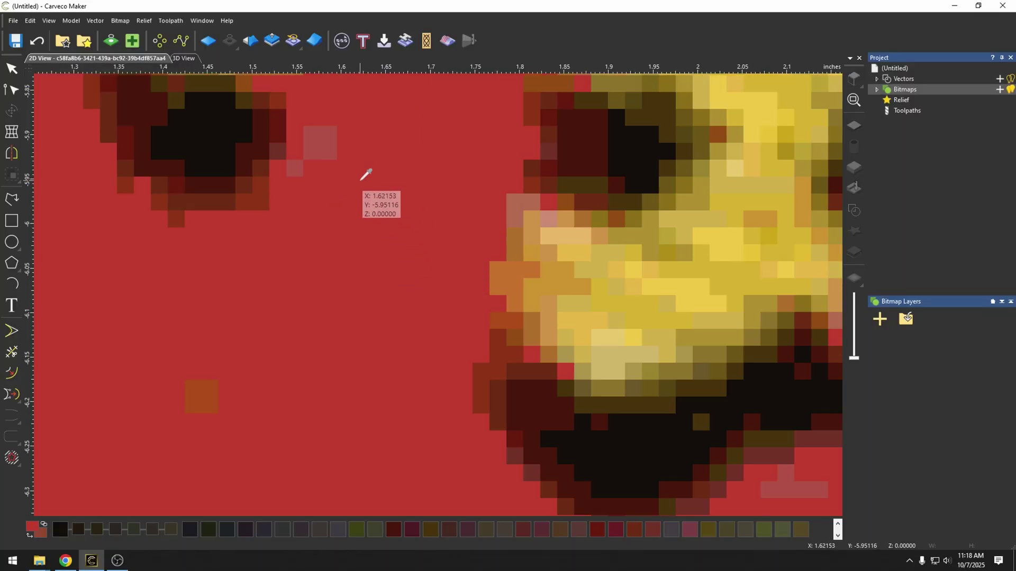
{"action": "left_click", "coordinate": [37, 528]}
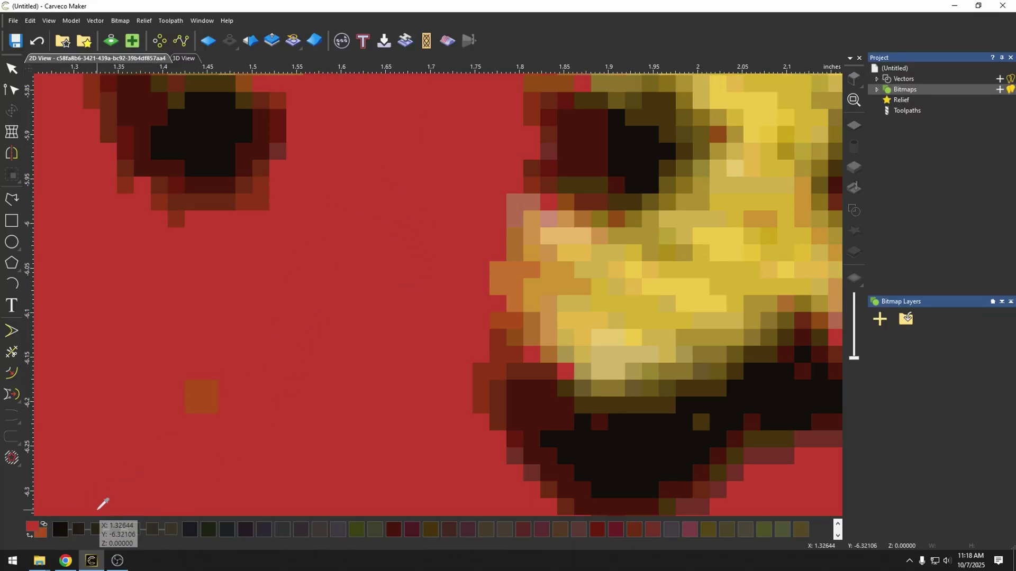
{"action": "scroll", "coordinate": [204, 431], "scroll_direction": "down", "scroll_amount": 5}
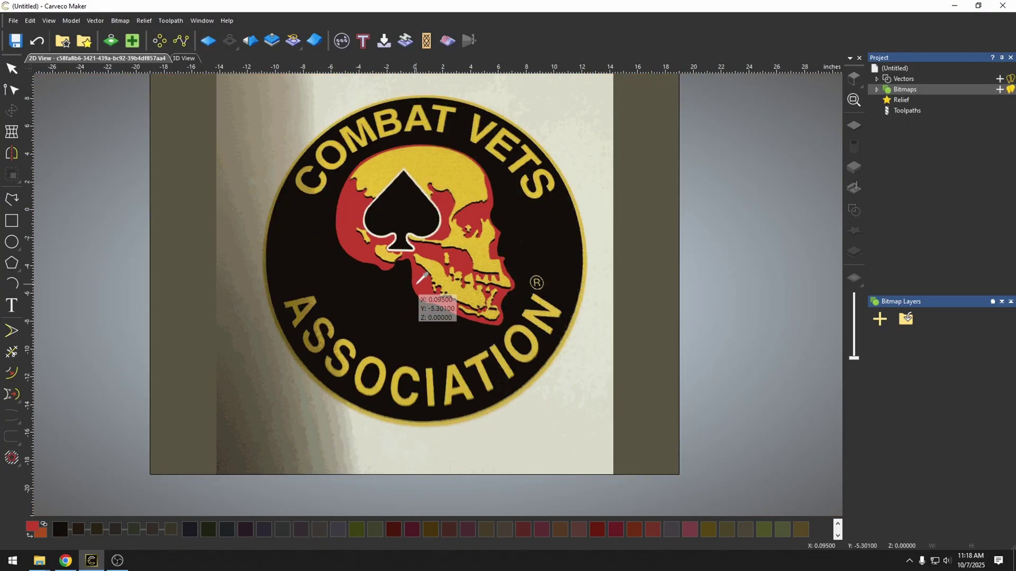
Make black the primary colour and merge the grey specks in the black area above ASSOCIATION into it.
{"action": "scroll", "coordinate": [429, 272], "scroll_direction": "up", "scroll_amount": 2}
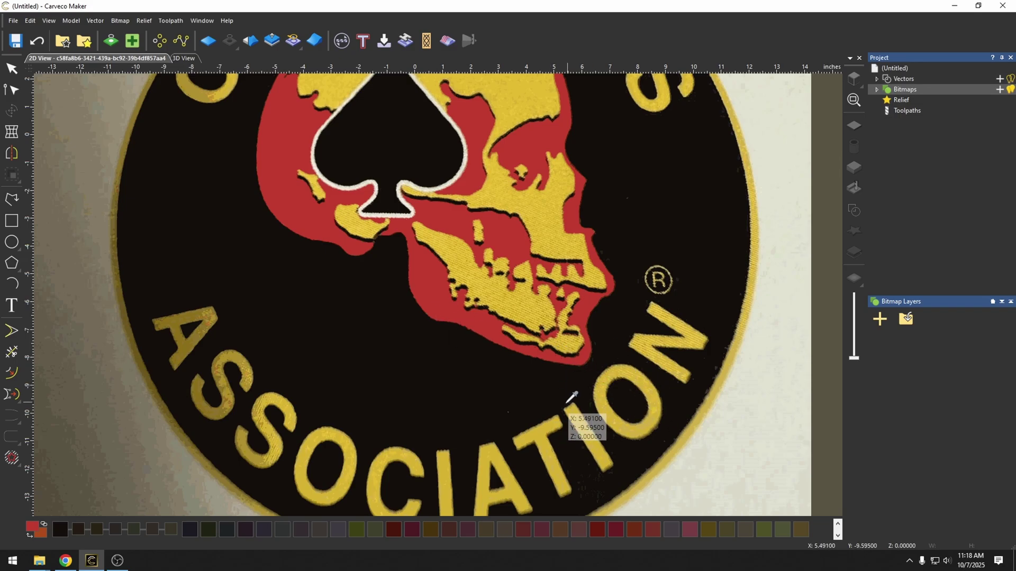
{"action": "scroll", "coordinate": [544, 464], "scroll_direction": "up", "scroll_amount": 8}
{"action": "left_click", "coordinate": [458, 299]}
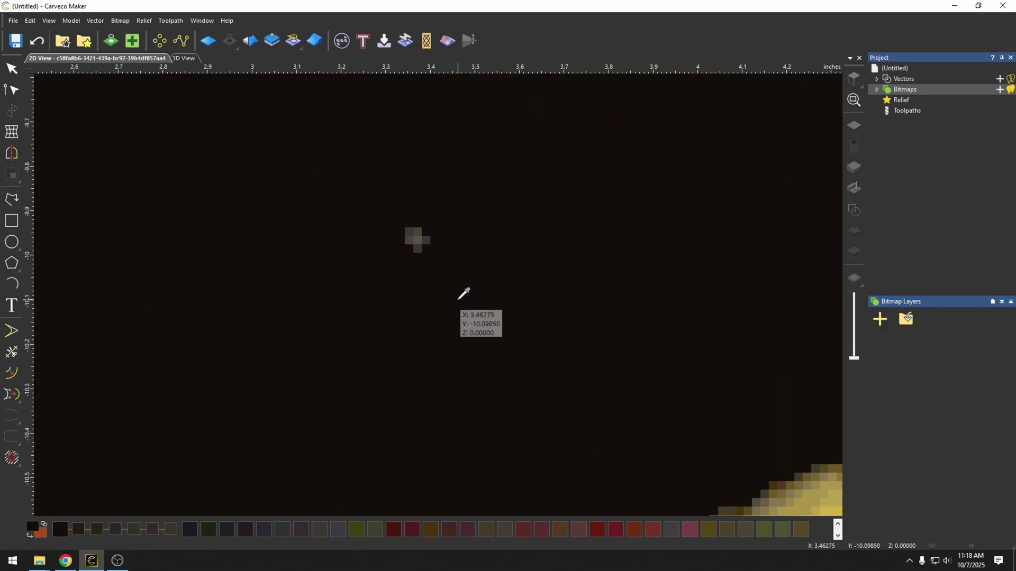
{"action": "scroll", "coordinate": [437, 272], "scroll_direction": "up", "scroll_amount": 2}
{"action": "right_click", "coordinate": [416, 267]}
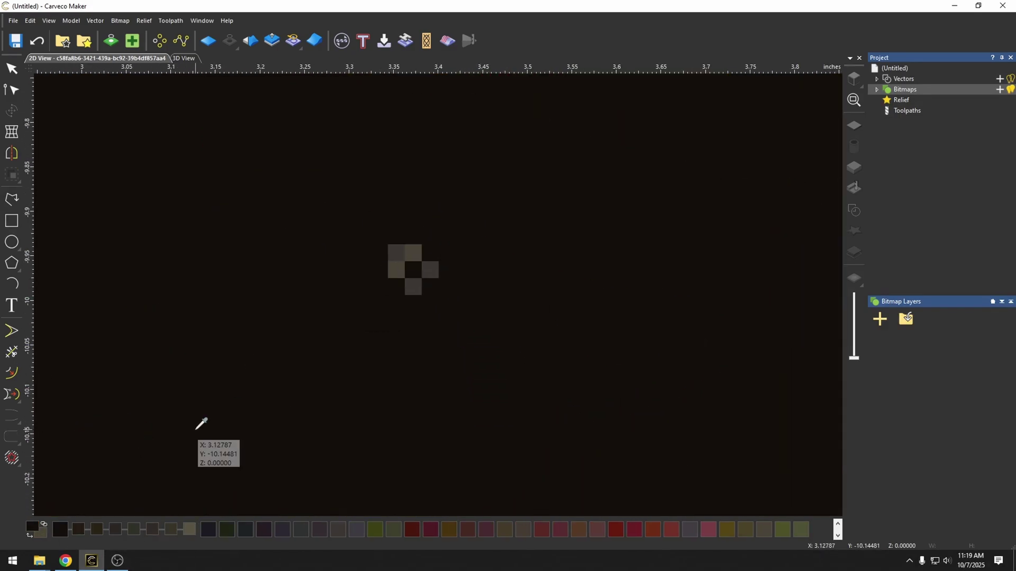
{"action": "right_click", "coordinate": [430, 268]}
{"action": "scroll", "coordinate": [373, 333], "scroll_direction": "down", "scroll_amount": 5}
Merge the dark purple and grey-green specks near the registered-trademark symbol and the patch's right border into the primary black.
{"action": "scroll", "coordinate": [538, 271], "scroll_direction": "up", "scroll_amount": 5}
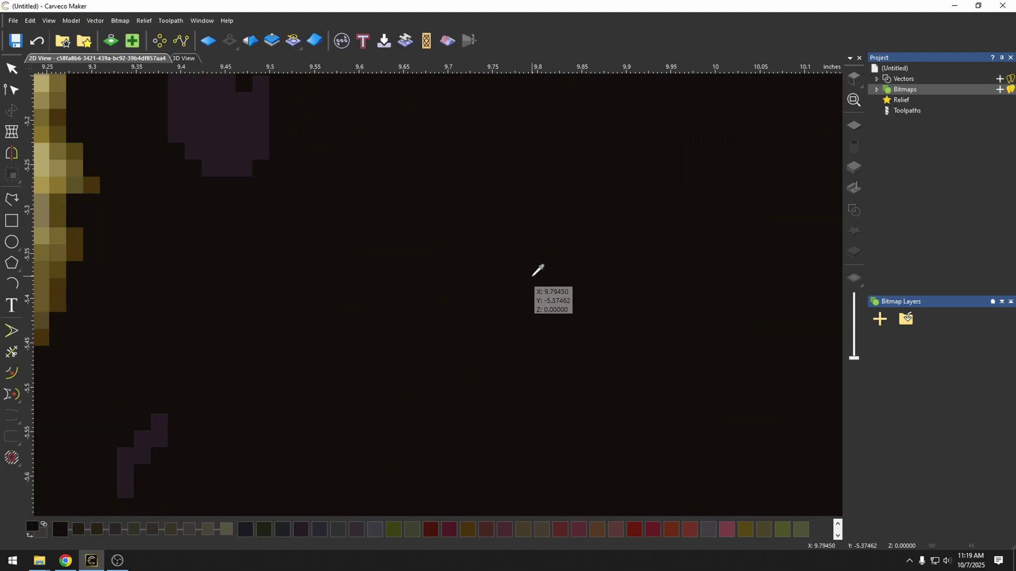
{"action": "scroll", "coordinate": [537, 270], "scroll_direction": "down", "scroll_amount": 4}
{"action": "scroll", "coordinate": [140, 477], "scroll_direction": "up", "scroll_amount": 4}
{"action": "scroll", "coordinate": [136, 442], "scroll_direction": "down", "scroll_amount": 6}
{"action": "scroll", "coordinate": [294, 354], "scroll_direction": "up", "scroll_amount": 6}
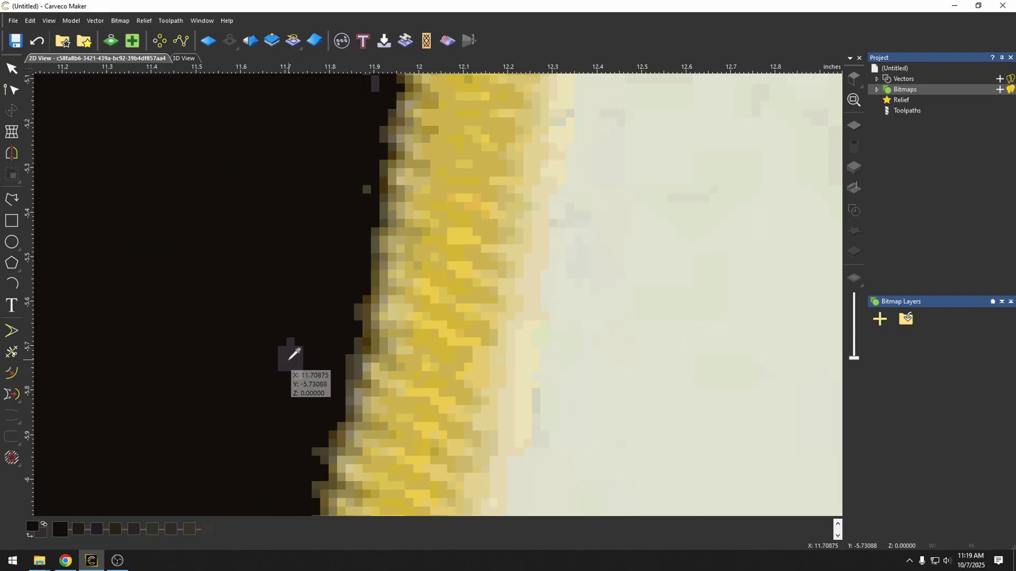
{"action": "scroll", "coordinate": [479, 395], "scroll_direction": "down", "scroll_amount": 3}
{"action": "scroll", "coordinate": [434, 336], "scroll_direction": "up", "scroll_amount": 3}
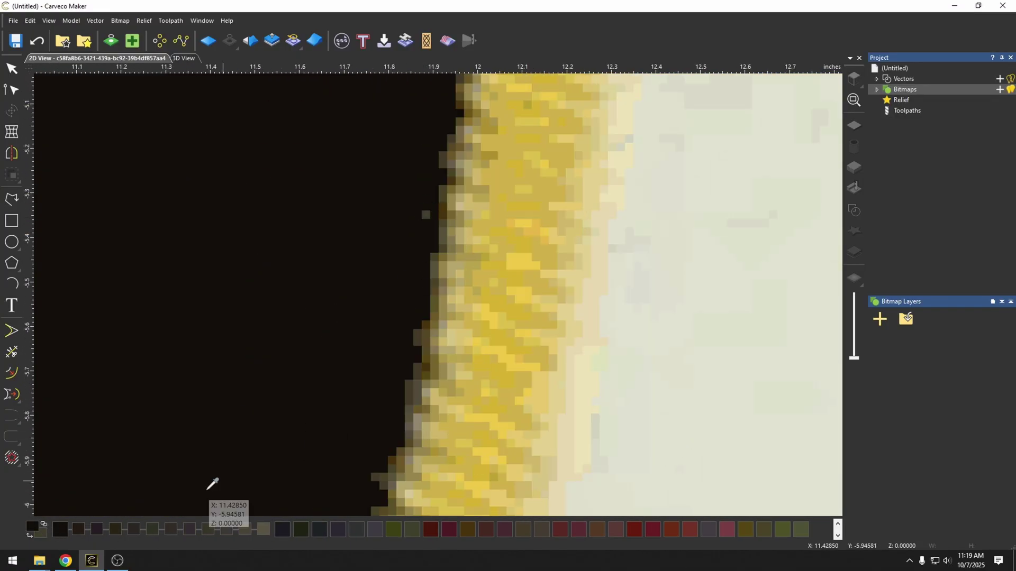
{"action": "right_click", "coordinate": [208, 489]}
Make red the primary colour and merge the light tan specks on the skull's lower back edge into it.
{"action": "scroll", "coordinate": [250, 318], "scroll_direction": "down", "scroll_amount": 5}
{"action": "scroll", "coordinate": [336, 277], "scroll_direction": "up", "scroll_amount": 4}
{"action": "scroll", "coordinate": [352, 308], "scroll_direction": "up", "scroll_amount": 2}
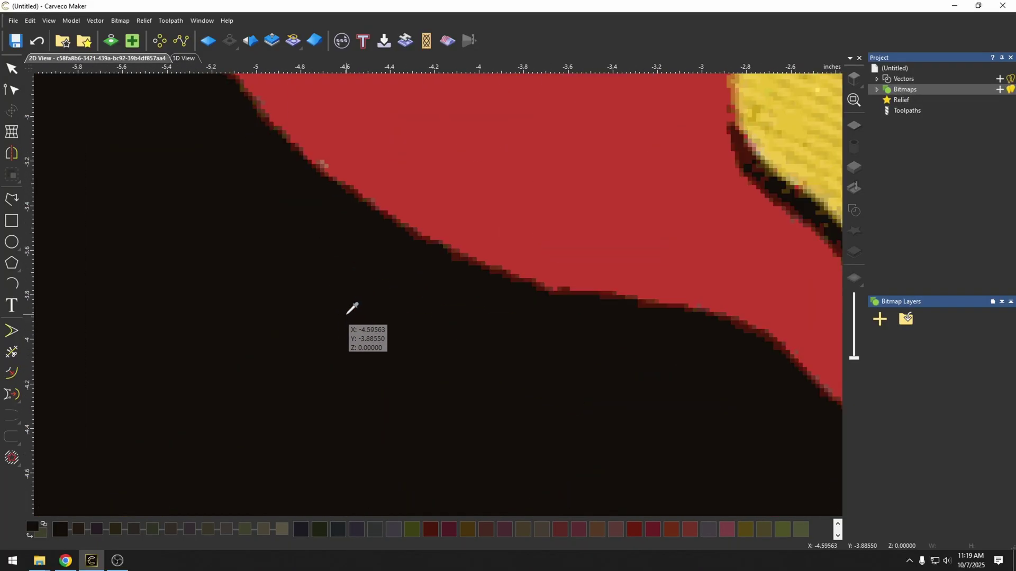
{"action": "scroll", "coordinate": [435, 293], "scroll_direction": "down", "scroll_amount": 4}
{"action": "scroll", "coordinate": [458, 249], "scroll_direction": "up", "scroll_amount": 6}
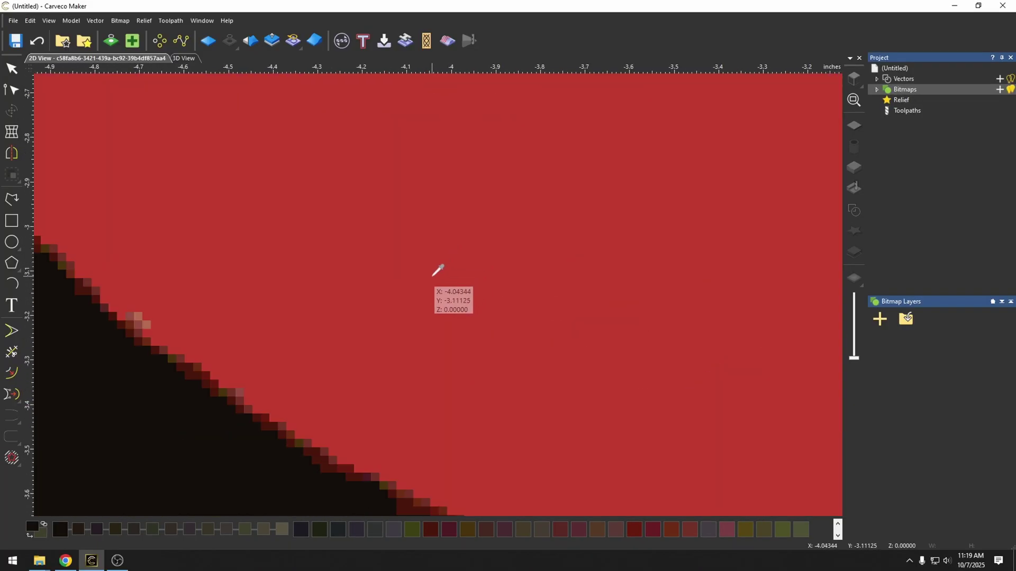
{"action": "scroll", "coordinate": [164, 345], "scroll_direction": "up", "scroll_amount": 3}
{"action": "left_click", "coordinate": [102, 283]}
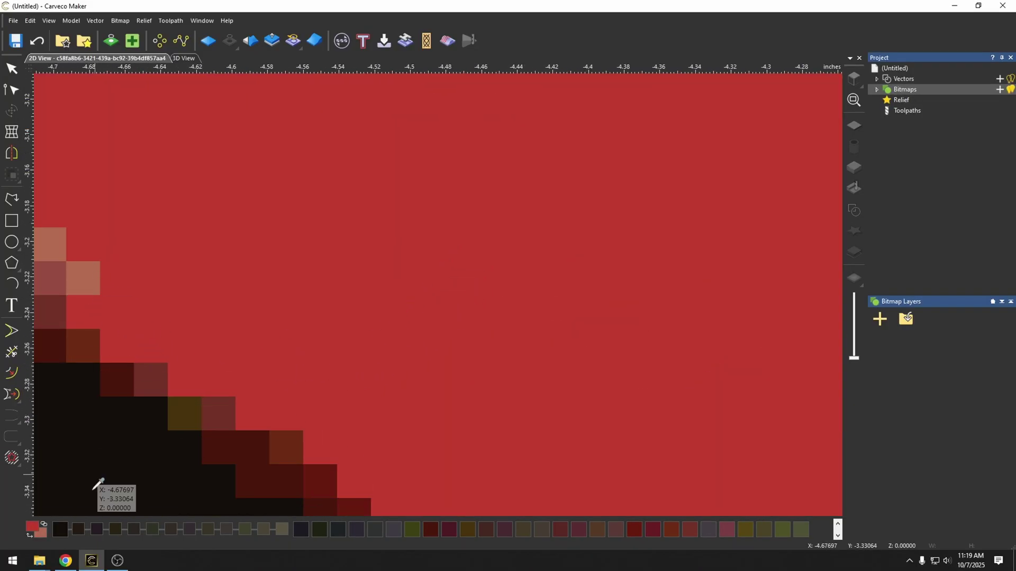
{"action": "scroll", "coordinate": [233, 307], "scroll_direction": "down", "scroll_amount": 2}
{"action": "scroll", "coordinate": [143, 477], "scroll_direction": "up", "scroll_amount": 3}
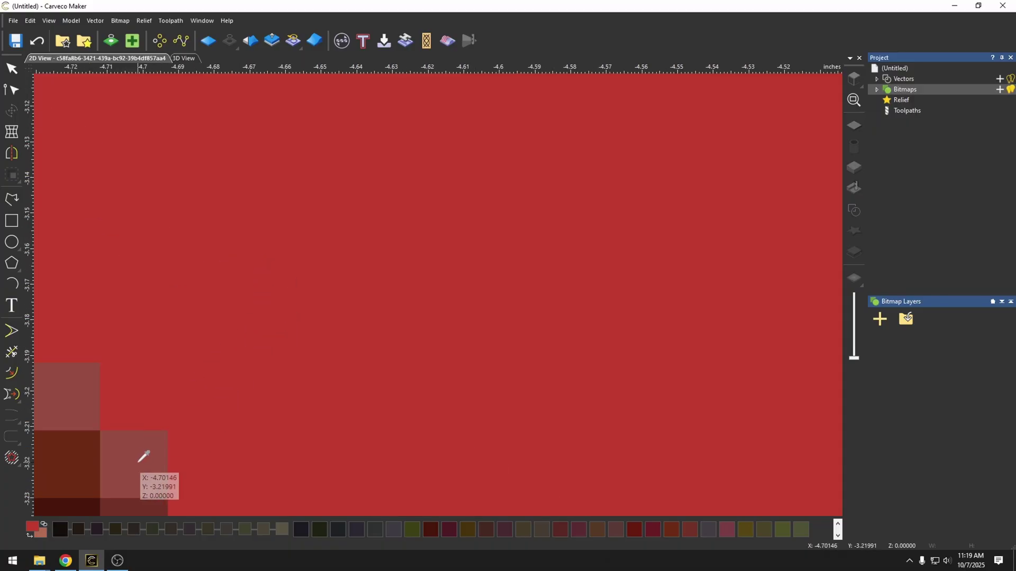
Merge the reddish-brown, orange-brown and olive specks inside the red outline over the top of the skull into the primary red.
{"action": "scroll", "coordinate": [291, 397], "scroll_direction": "down", "scroll_amount": 3}
{"action": "scroll", "coordinate": [510, 272], "scroll_direction": "up", "scroll_amount": 2}
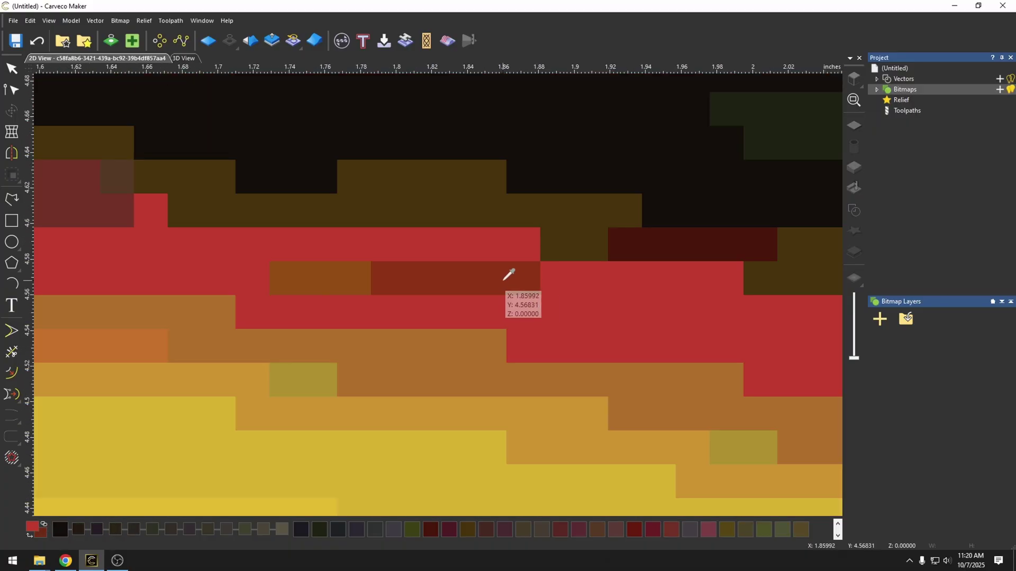
{"action": "left_click", "coordinate": [402, 279]}
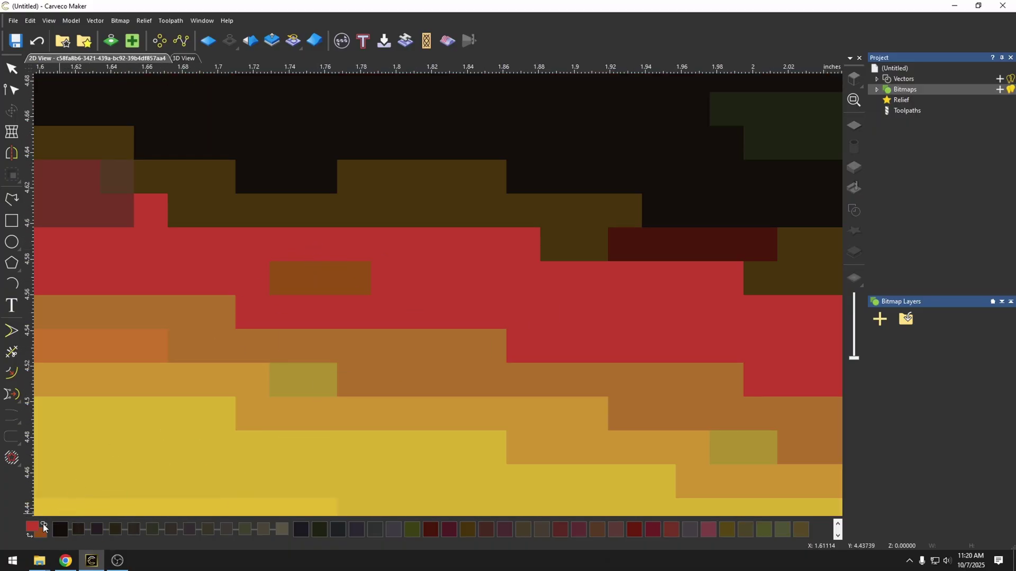
{"action": "scroll", "coordinate": [530, 345], "scroll_direction": "down", "scroll_amount": 3}
{"action": "scroll", "coordinate": [467, 306], "scroll_direction": "up", "scroll_amount": 3}
{"action": "left_click", "coordinate": [460, 312], "text": "shift"}
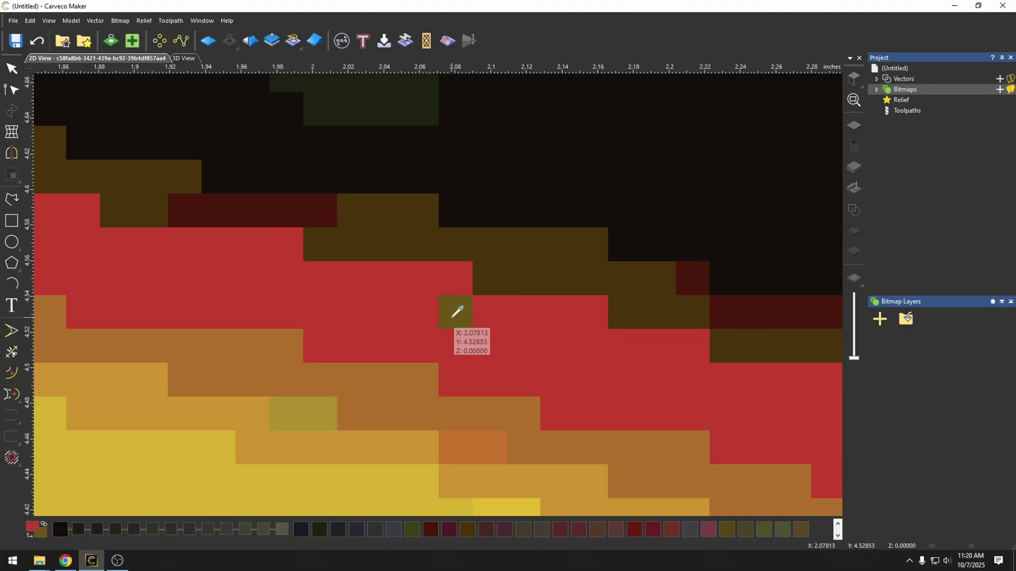
{"action": "scroll", "coordinate": [285, 339], "scroll_direction": "down", "scroll_amount": 2}
{"action": "scroll", "coordinate": [335, 336], "scroll_direction": "down", "scroll_amount": 2}
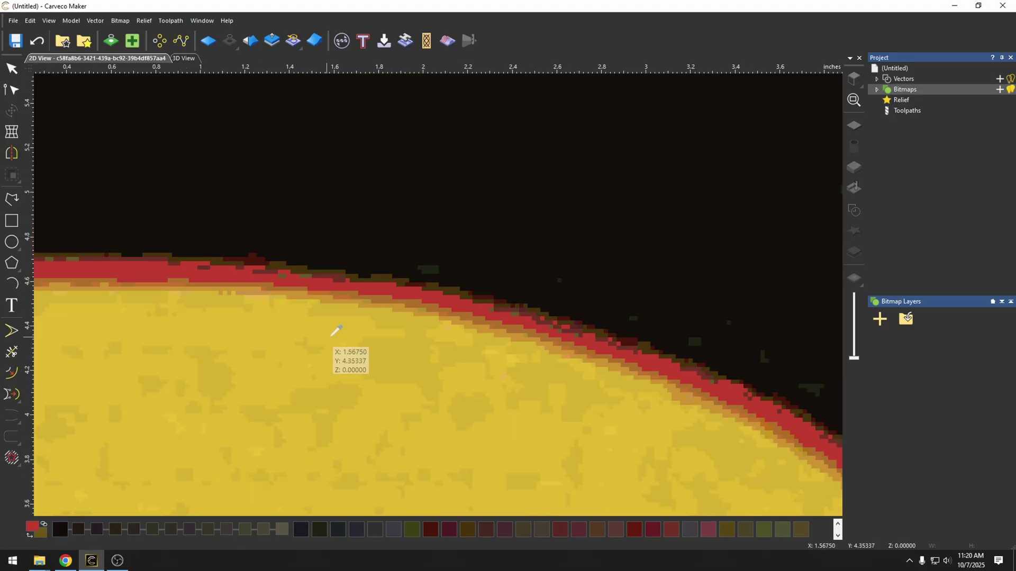
Merge the dark reddish-brown shade along the upper edge of the skull's red outline into the primary red and check the outline towards the forehead.
{"action": "scroll", "coordinate": [568, 339], "scroll_direction": "up", "scroll_amount": 4}
{"action": "scroll", "coordinate": [568, 339], "scroll_direction": "up", "scroll_amount": 3}
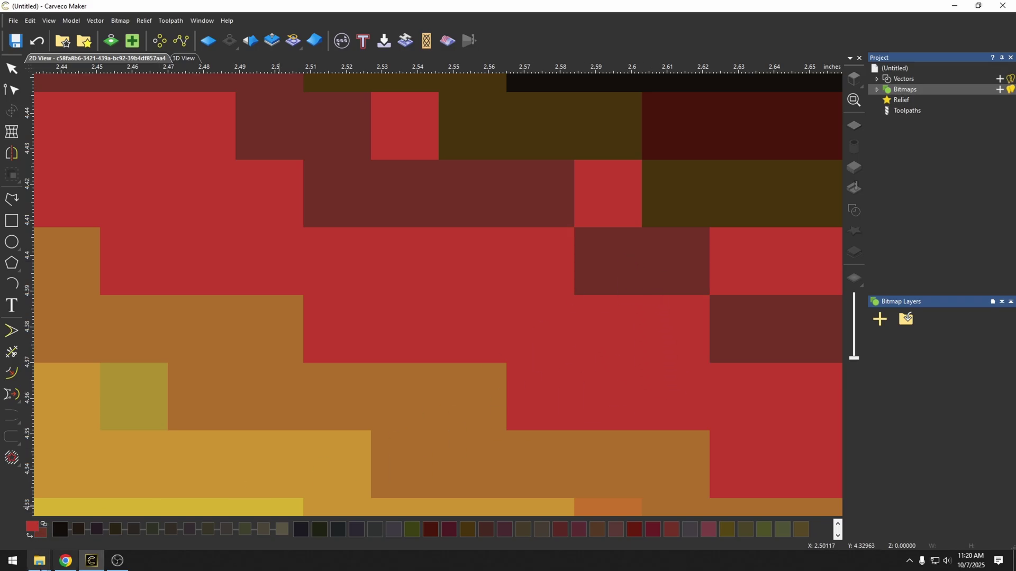
{"action": "left_click", "coordinate": [46, 522]}
{"action": "scroll", "coordinate": [324, 381], "scroll_direction": "down", "scroll_amount": 4}
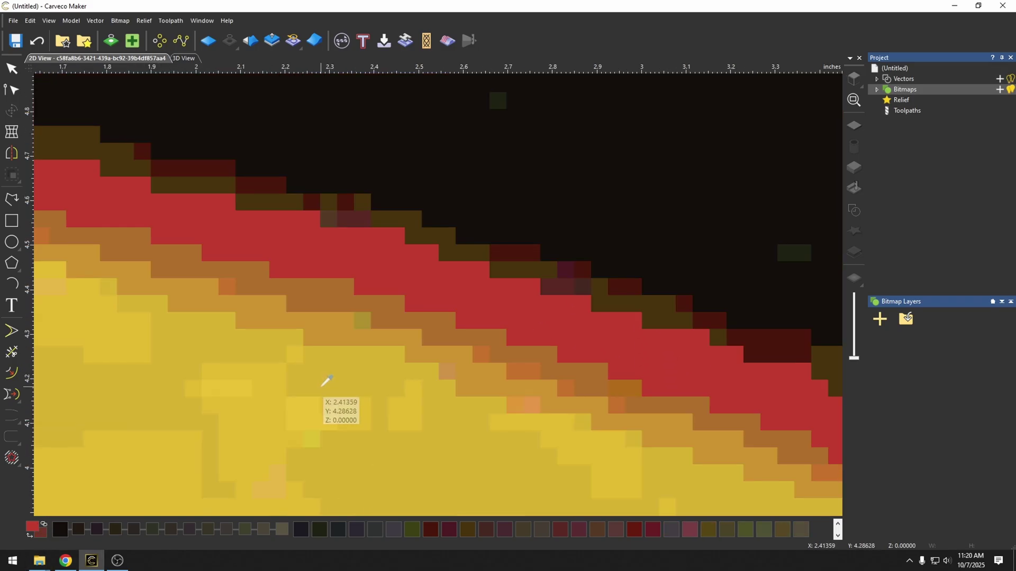
{"action": "scroll", "coordinate": [391, 404], "scroll_direction": "down", "scroll_amount": 3}
{"action": "scroll", "coordinate": [390, 405], "scroll_direction": "down", "scroll_amount": 2}
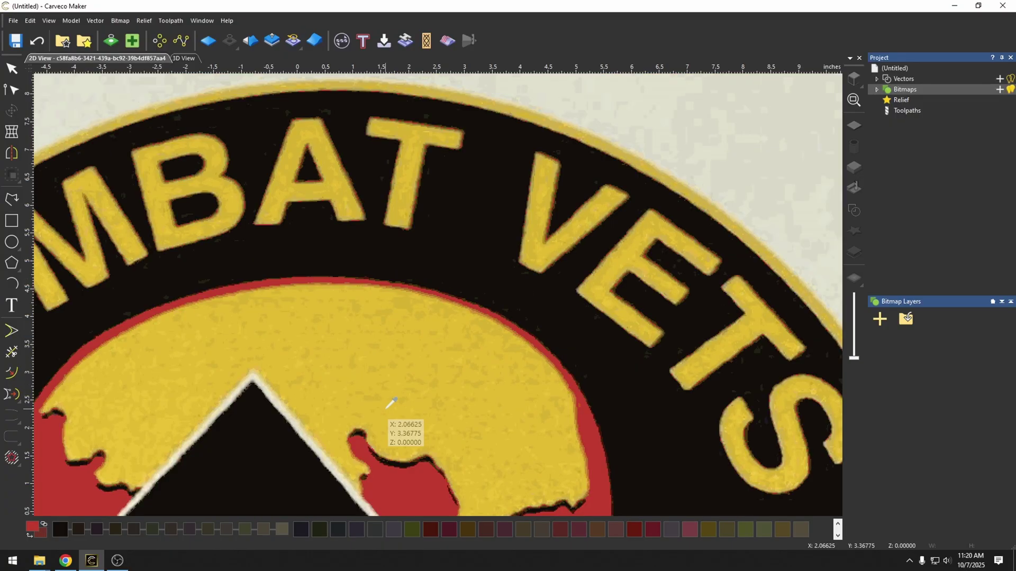
{"action": "scroll", "coordinate": [418, 421], "scroll_direction": "up", "scroll_amount": 6}
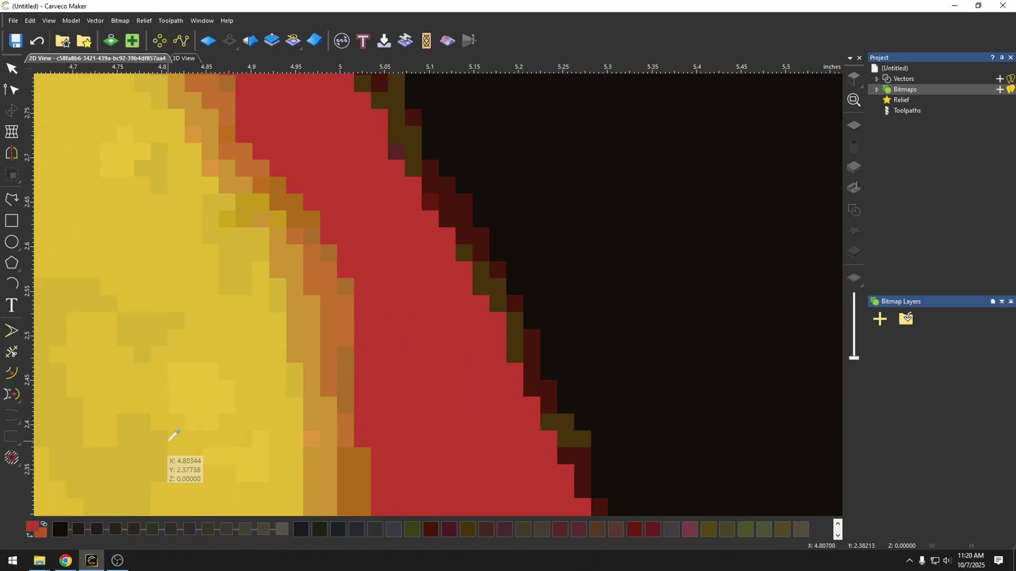
{"action": "scroll", "coordinate": [175, 430], "scroll_direction": "down", "scroll_amount": 6}
Make black the primary colour and merge the dark green specks around the T of VETS into it.
{"action": "scroll", "coordinate": [328, 278], "scroll_direction": "up", "scroll_amount": 2}
{"action": "scroll", "coordinate": [329, 277], "scroll_direction": "up", "scroll_amount": 3}
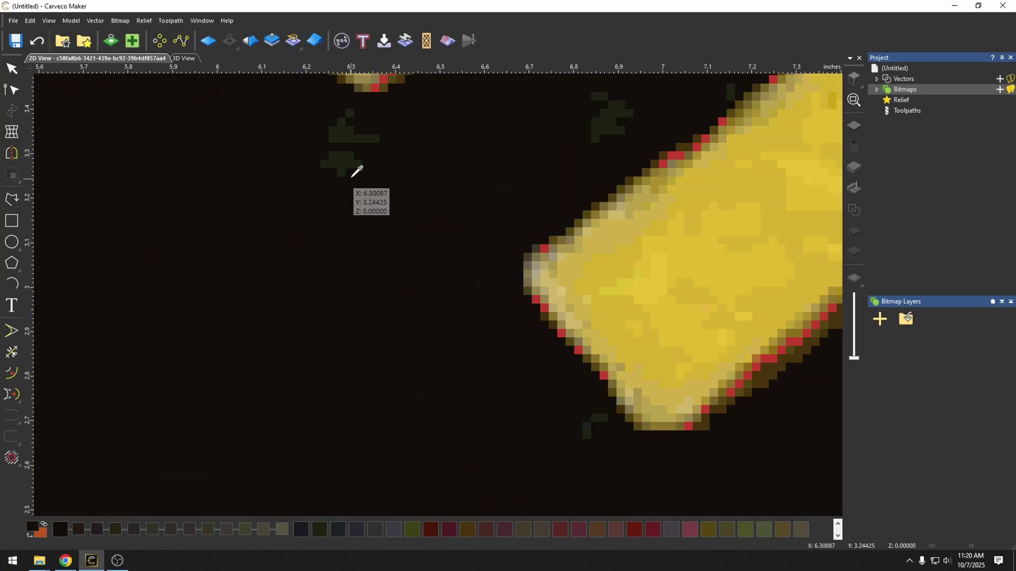
{"action": "left_click", "coordinate": [356, 169]}
{"action": "scroll", "coordinate": [481, 269], "scroll_direction": "up", "scroll_amount": 1}
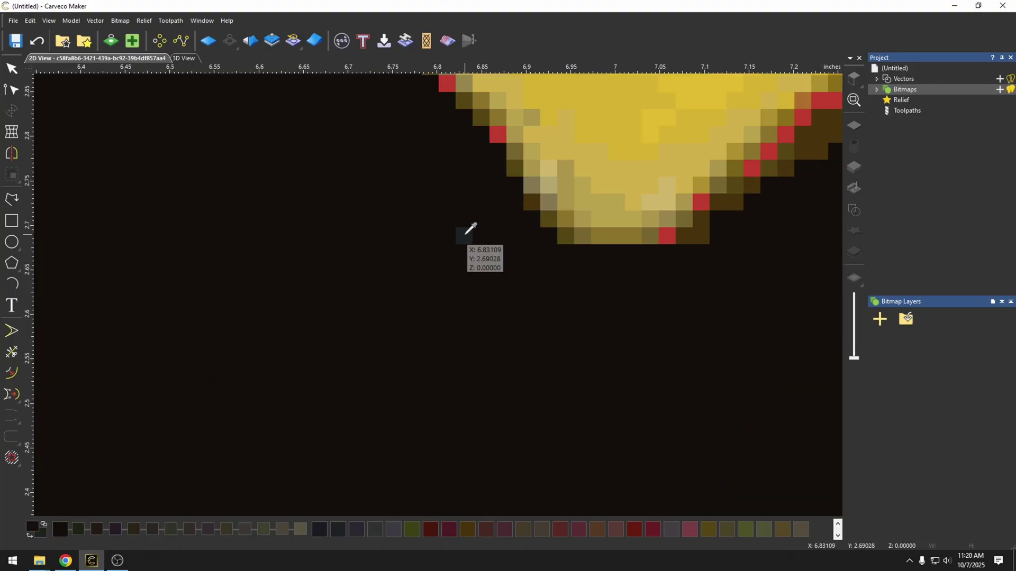
Merge the dark teal and navy specks beside the T and S of VETS into the primary black and check the black areas.
{"action": "scroll", "coordinate": [274, 386], "scroll_direction": "down", "scroll_amount": 3}
{"action": "scroll", "coordinate": [407, 379], "scroll_direction": "up", "scroll_amount": 3}
{"action": "scroll", "coordinate": [407, 379], "scroll_direction": "down", "scroll_amount": 1}
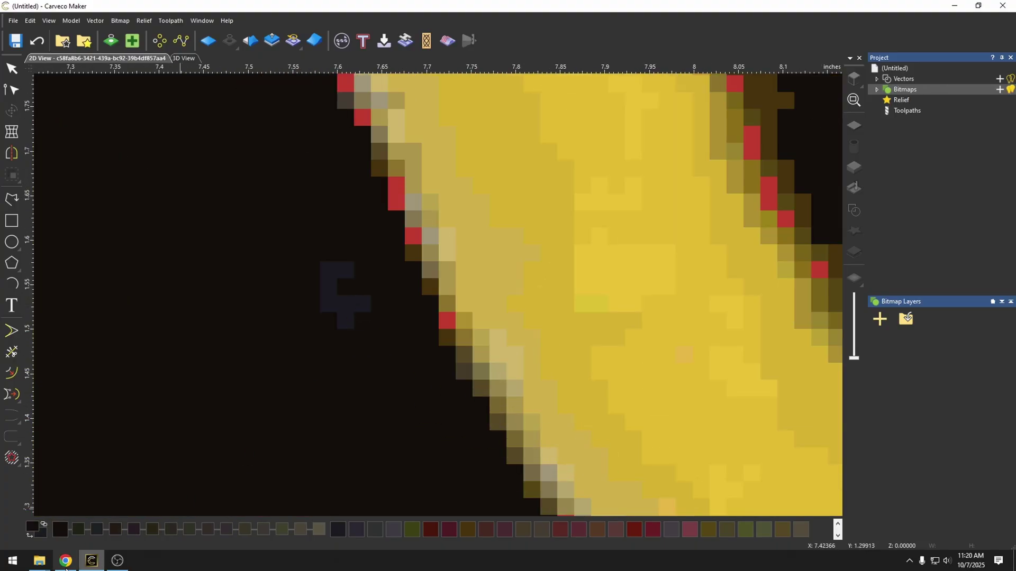
{"action": "scroll", "coordinate": [176, 413], "scroll_direction": "down", "scroll_amount": 3}
{"action": "scroll", "coordinate": [268, 426], "scroll_direction": "up", "scroll_amount": 2}
{"action": "scroll", "coordinate": [452, 365], "scroll_direction": "down", "scroll_amount": 3}
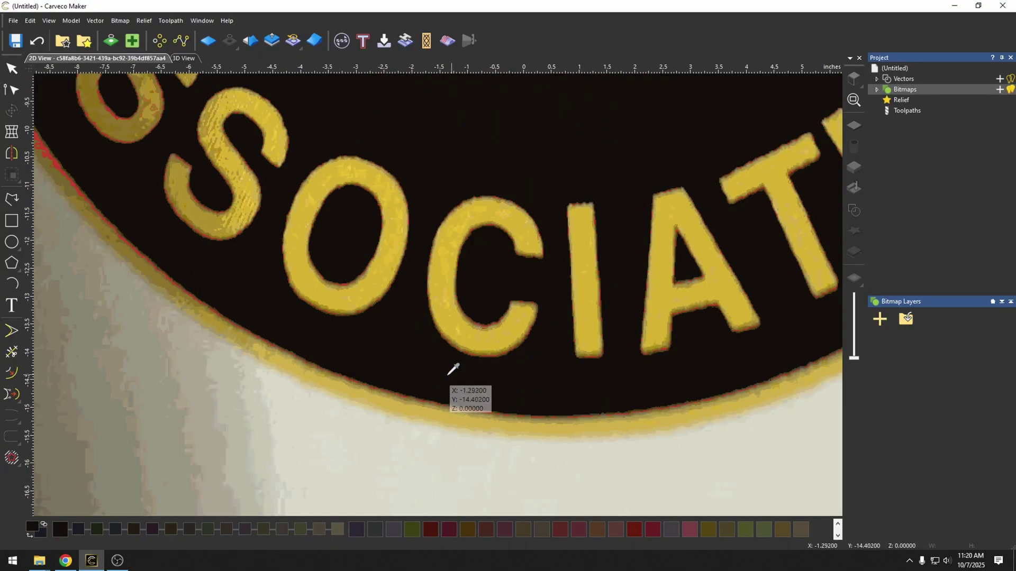
{"action": "scroll", "coordinate": [452, 232], "scroll_direction": "down", "scroll_amount": 3}
{"action": "scroll", "coordinate": [434, 229], "scroll_direction": "up", "scroll_amount": 3}
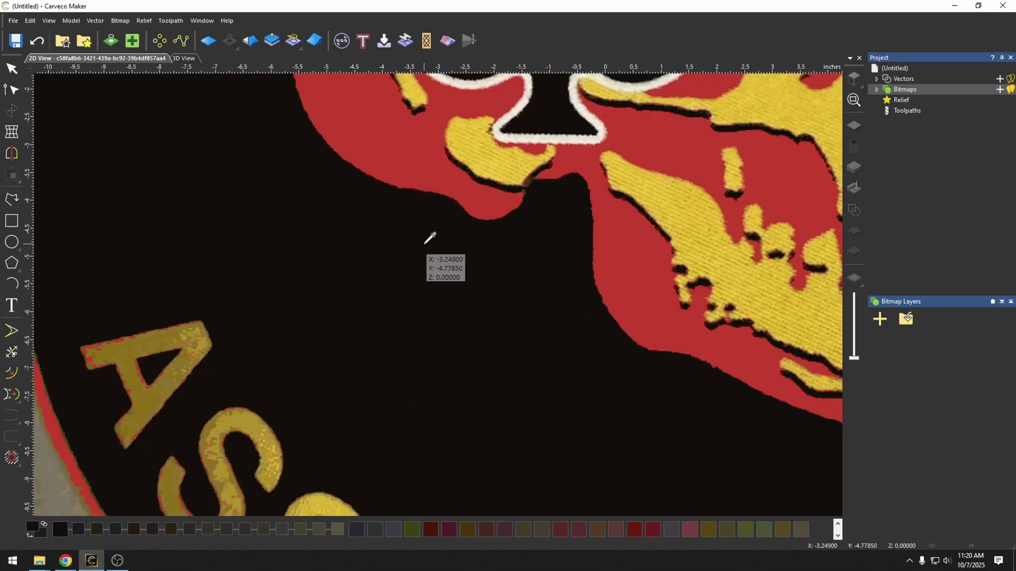
Trace the patch's black areas and its red areas into boundary vectors with 2-pixel speckle size and 75% smoothness.
{"action": "scroll", "coordinate": [428, 235], "scroll_direction": "down", "scroll_amount": 2}
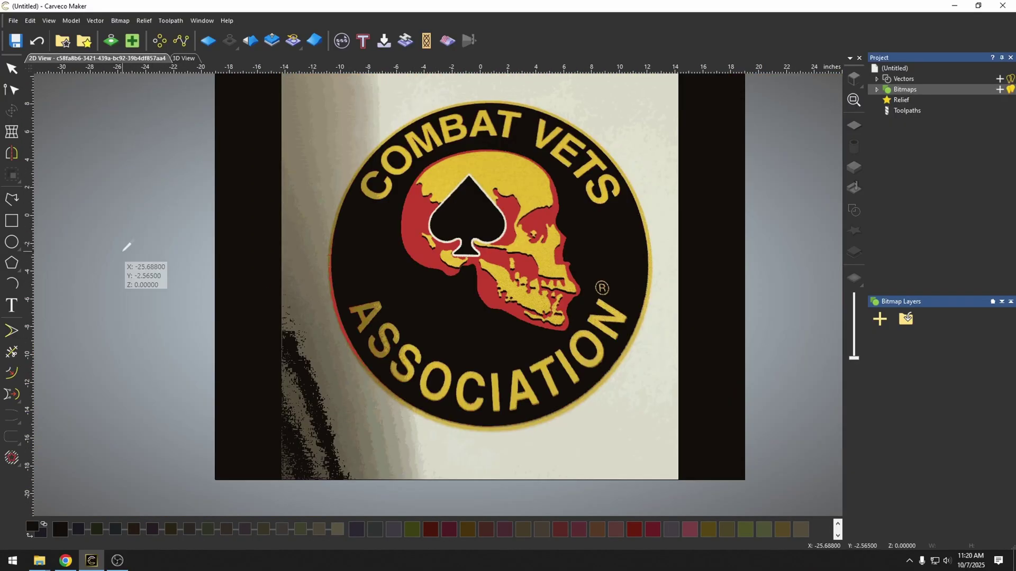
{"action": "left_click", "coordinate": [110, 48]}
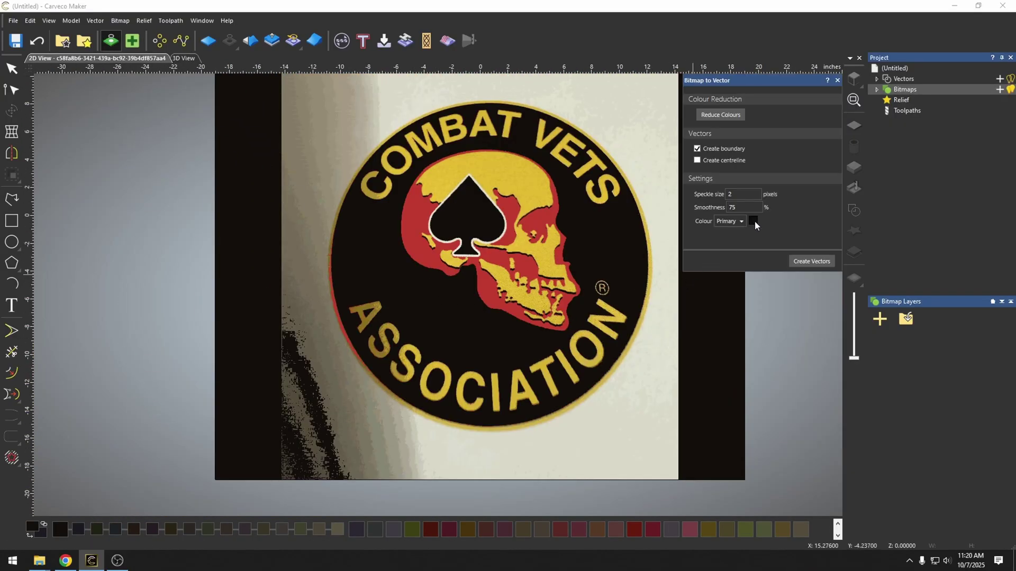
{"action": "left_click", "coordinate": [805, 262]}
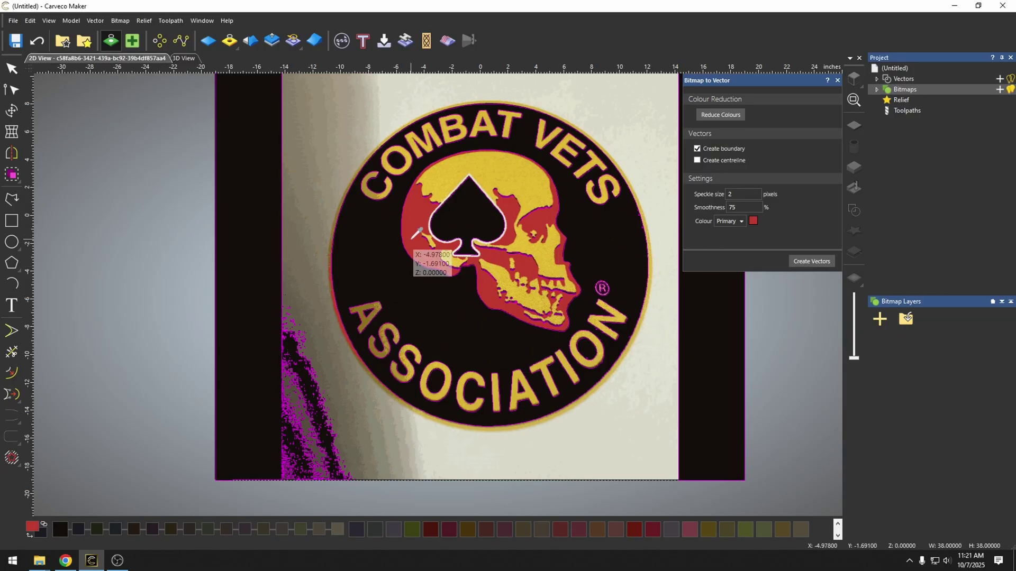
{"action": "left_click", "coordinate": [811, 262]}
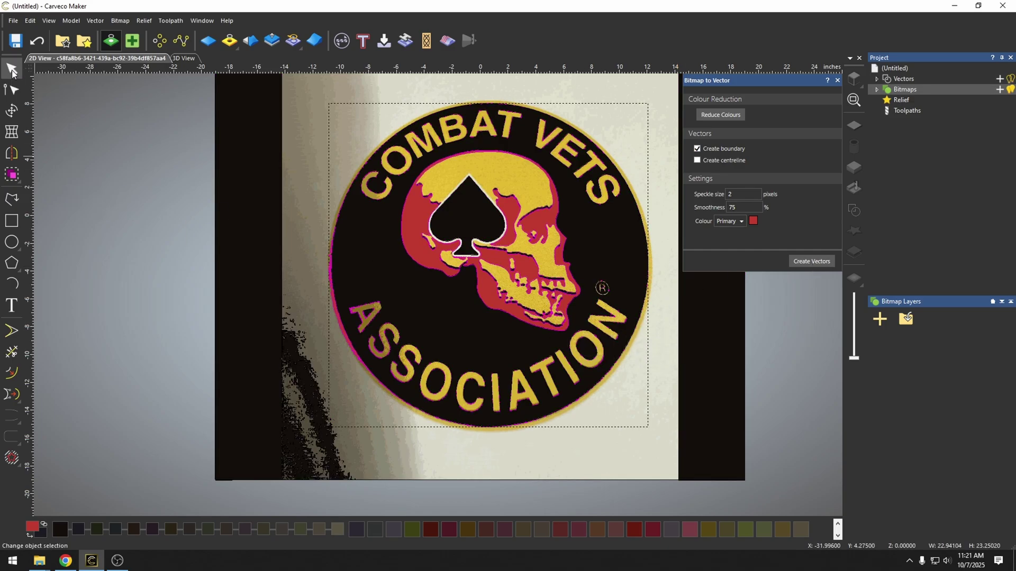
Display the traced vectors in the 3D view and hide the bitmap image.
{"action": "left_click", "coordinate": [185, 58]}
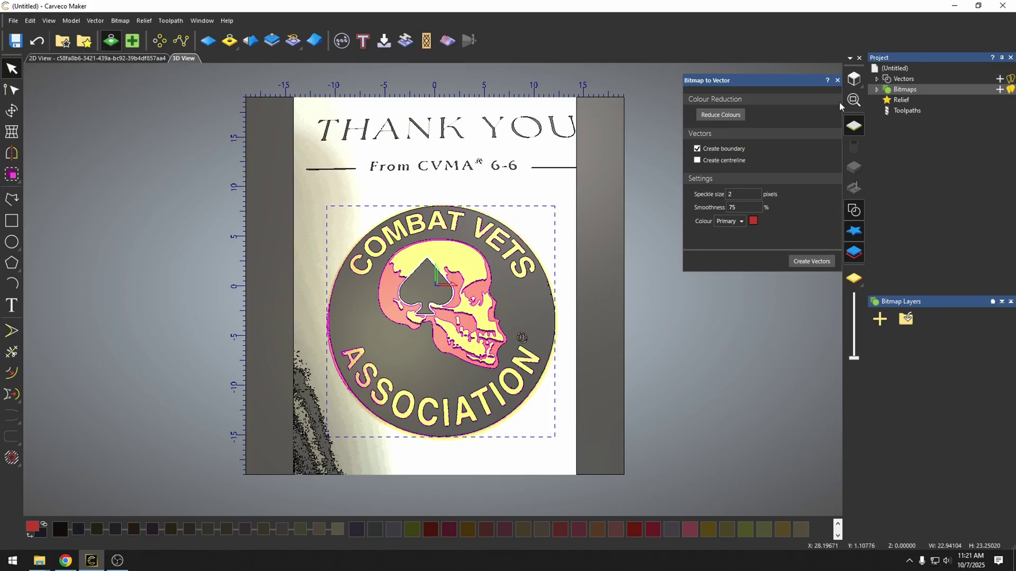
{"action": "left_click", "coordinate": [837, 80]}
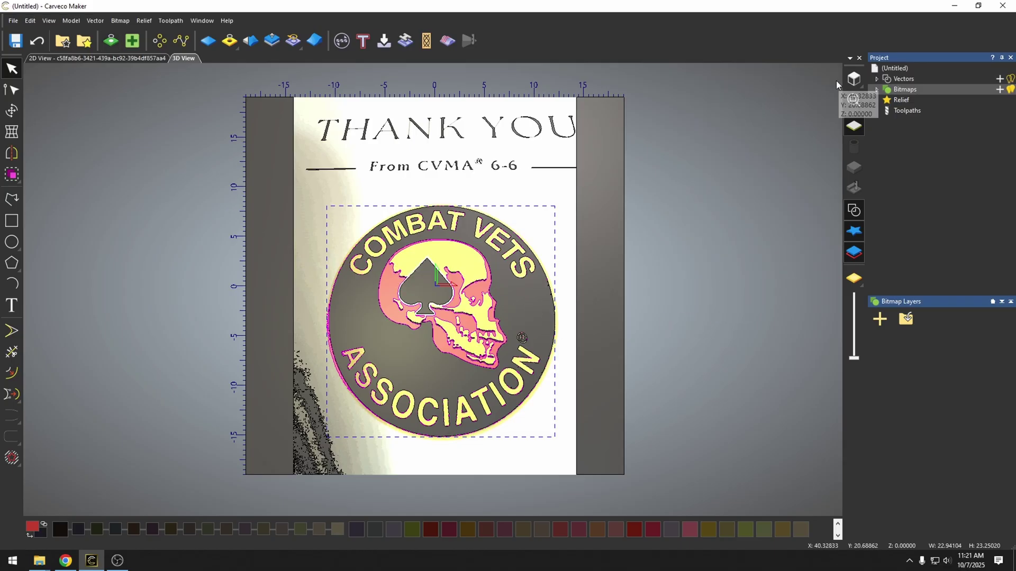
{"action": "left_click", "coordinate": [853, 280]}
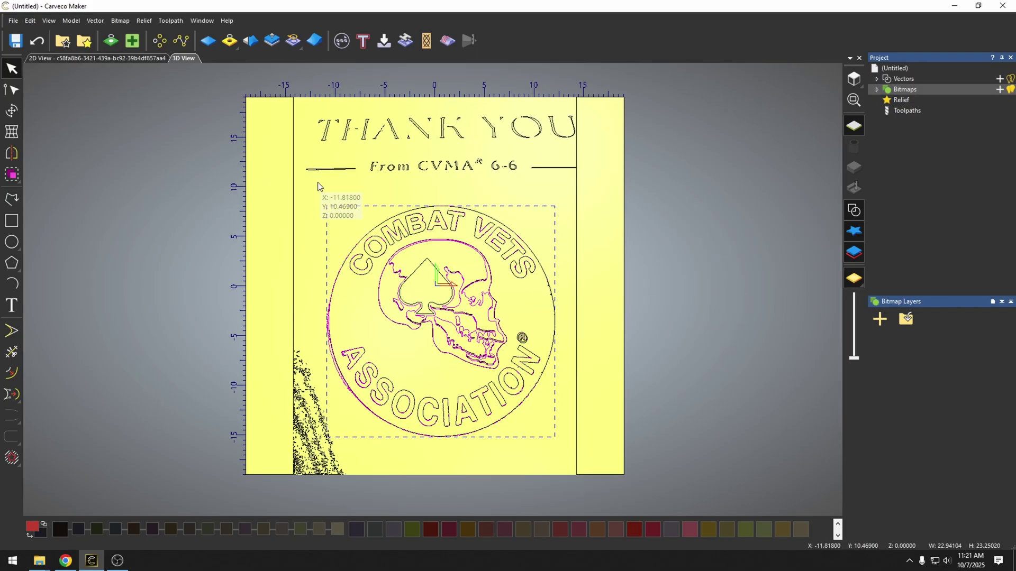
Delete the border vectors and the THANK YOU and From CVMA 6-6 lettering above the patch.
{"action": "scroll", "coordinate": [318, 185], "scroll_direction": "down", "scroll_amount": 1}
{"action": "left_click", "coordinate": [276, 103]}
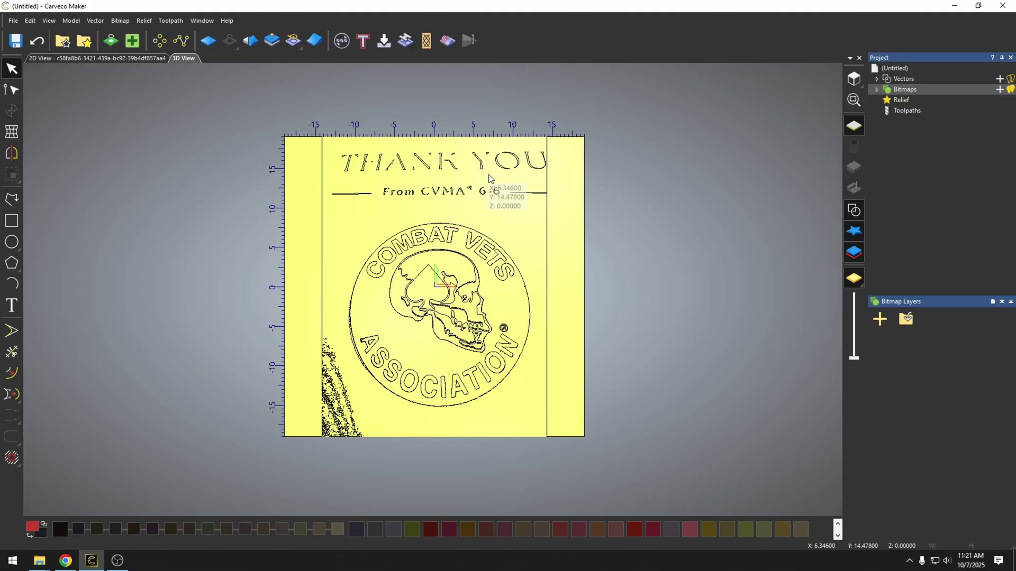
{"action": "left_click_drag", "start_coordinate": [563, 210], "coordinate": [239, 73]}
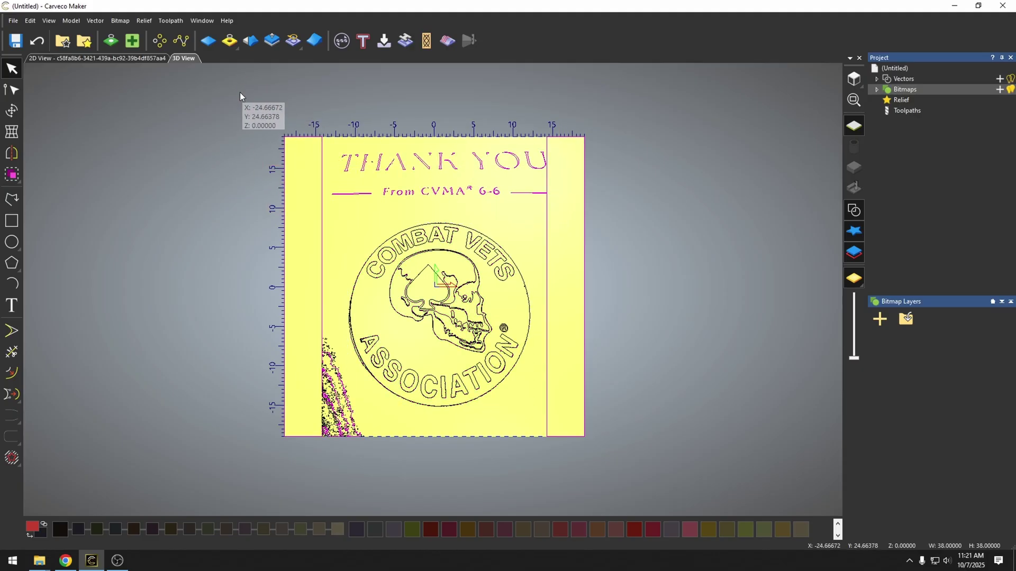
{"action": "key", "text": "Delete"}
Delete the speckle vectors outside the patch's lower-left edge and the thin crescent along the outer circle there.
{"action": "left_click_drag", "start_coordinate": [231, 278], "coordinate": [365, 503]}
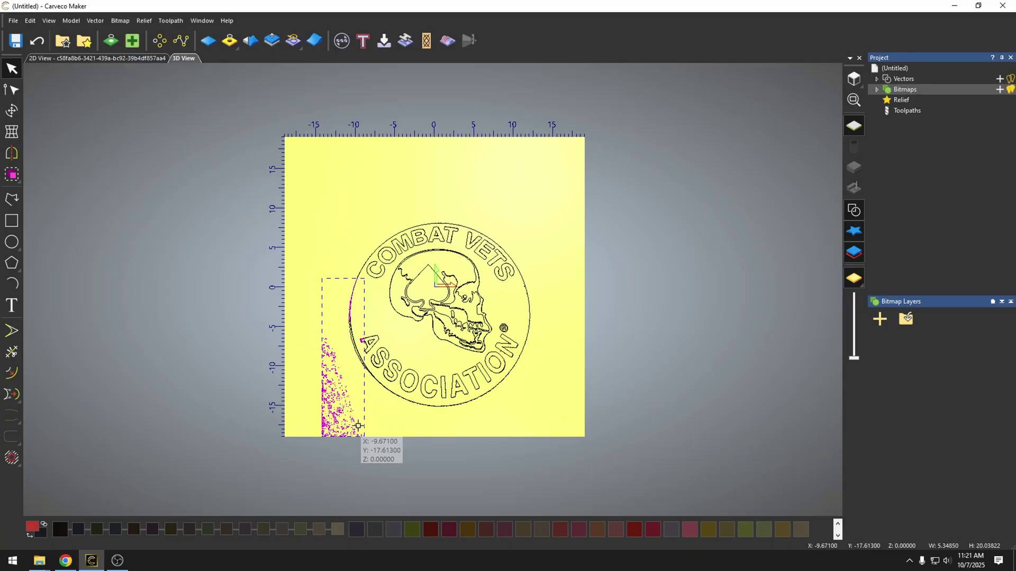
{"action": "key", "text": "Delete"}
{"action": "scroll", "coordinate": [352, 394], "scroll_direction": "up", "scroll_amount": 2}
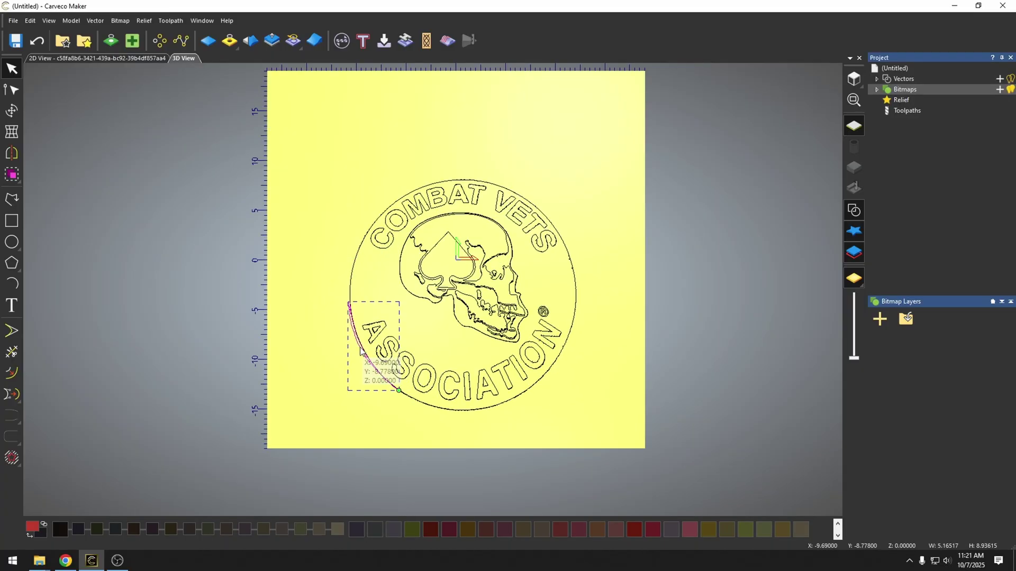
{"action": "scroll", "coordinate": [426, 423], "scroll_direction": "up", "scroll_amount": 3}
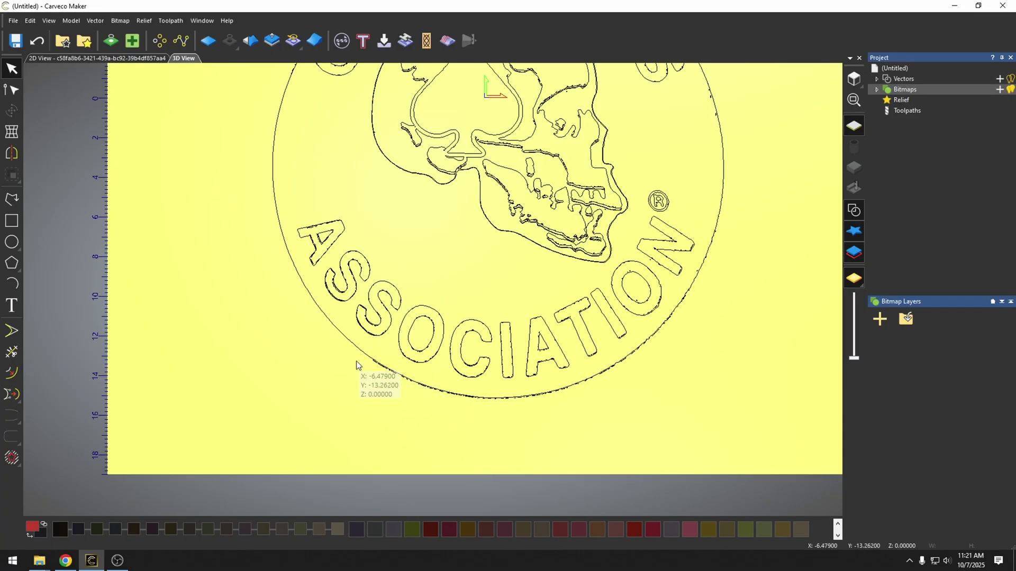
Select all closed vectors smaller than 0.05 square inches with Vector Doctor, check them around the letters and the ® mark, and delete them.
{"action": "scroll", "coordinate": [474, 389], "scroll_direction": "up", "scroll_amount": 5}
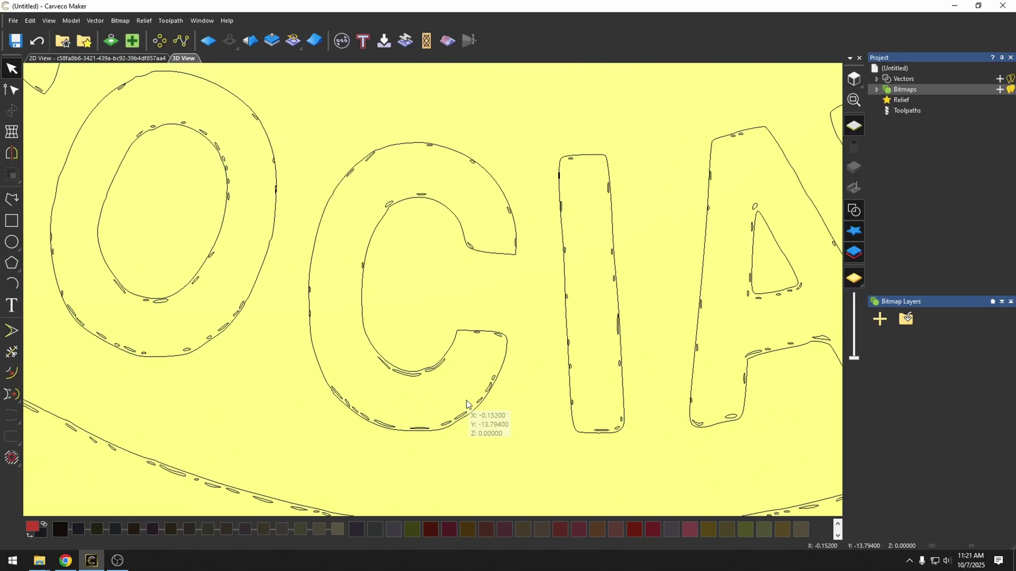
{"action": "scroll", "coordinate": [469, 344], "scroll_direction": "down", "scroll_amount": 3}
{"action": "scroll", "coordinate": [468, 345], "scroll_direction": "up", "scroll_amount": 1}
{"action": "left_click", "coordinate": [135, 45]}
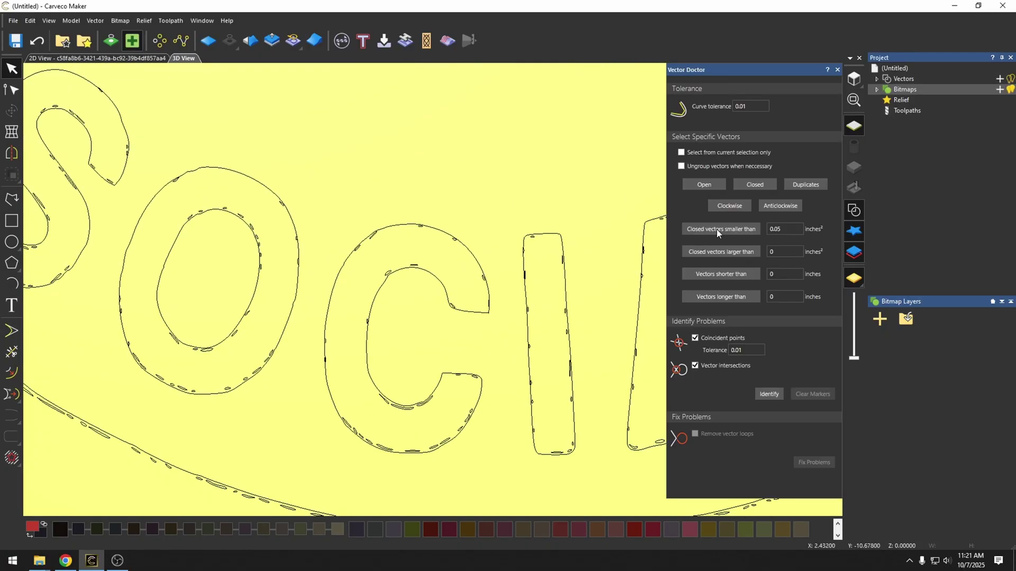
{"action": "left_click", "coordinate": [774, 231]}
{"action": "left_click", "coordinate": [735, 229]}
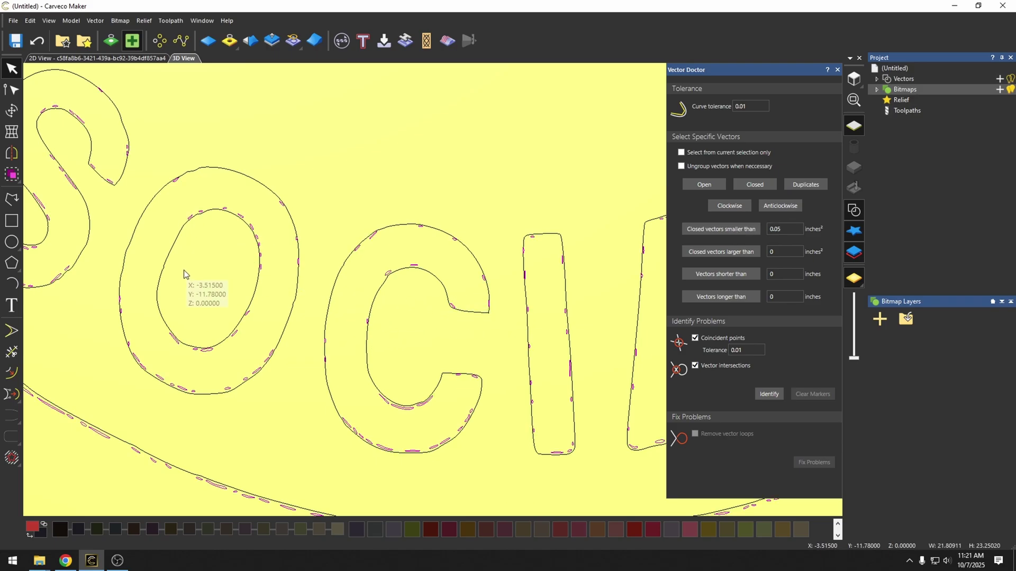
{"action": "scroll", "coordinate": [192, 352], "scroll_direction": "down", "scroll_amount": 6}
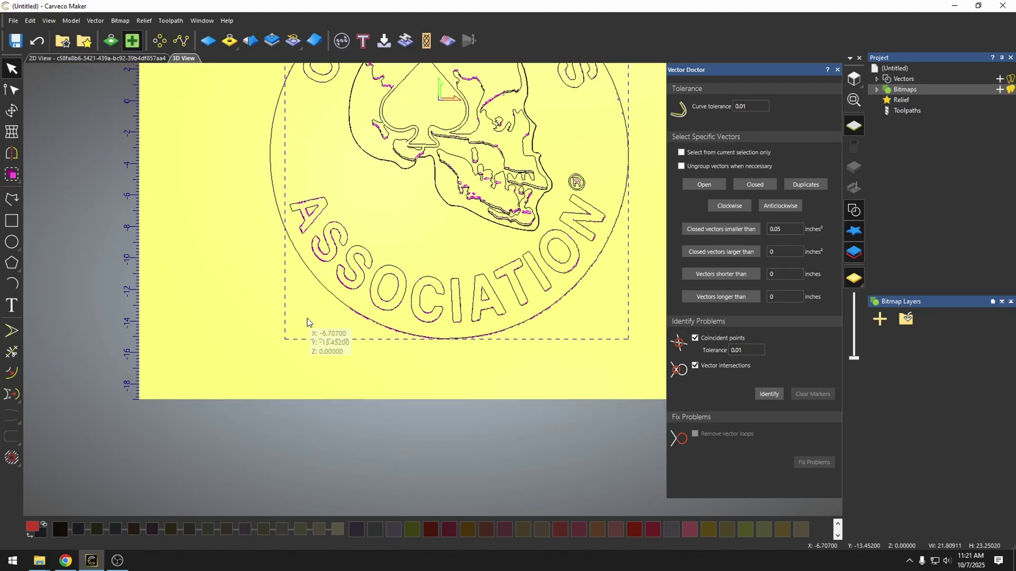
{"action": "scroll", "coordinate": [508, 232], "scroll_direction": "up", "scroll_amount": 5}
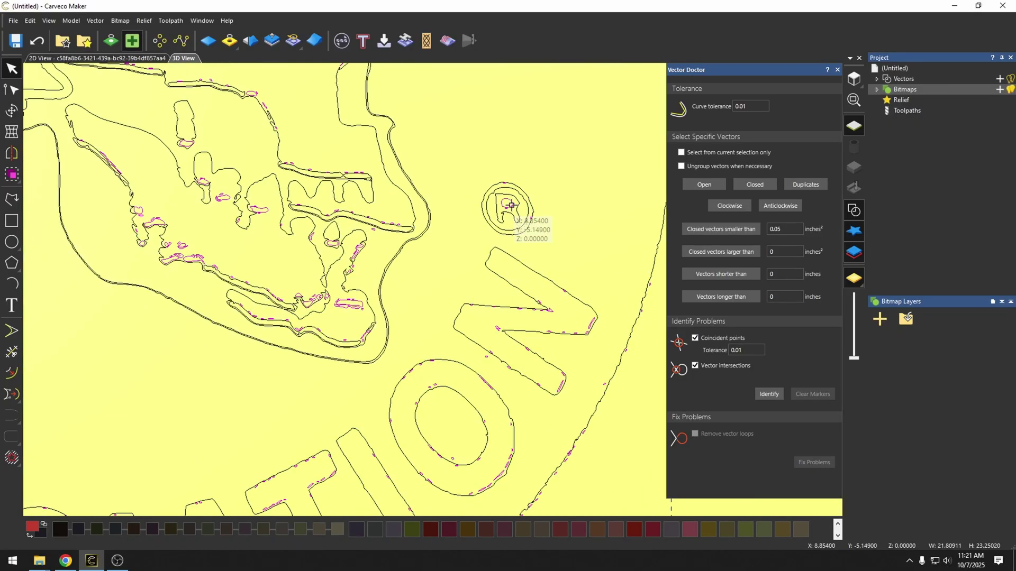
{"action": "scroll", "coordinate": [511, 205], "scroll_direction": "up", "scroll_amount": 2}
{"action": "scroll", "coordinate": [508, 206], "scroll_direction": "up", "scroll_amount": 3}
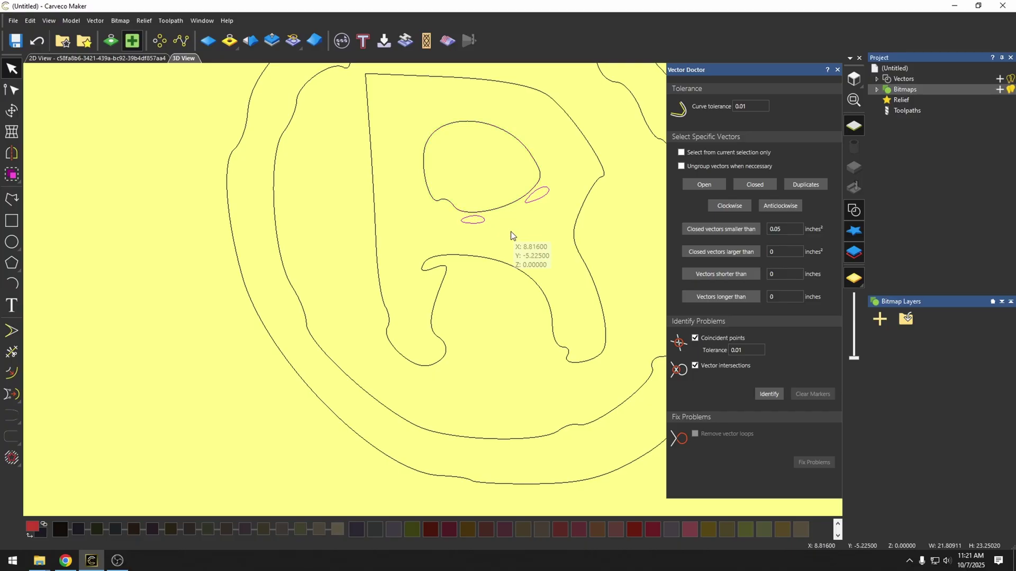
{"action": "scroll", "coordinate": [507, 228], "scroll_direction": "down", "scroll_amount": 5}
{"action": "scroll", "coordinate": [466, 262], "scroll_direction": "down", "scroll_amount": 5}
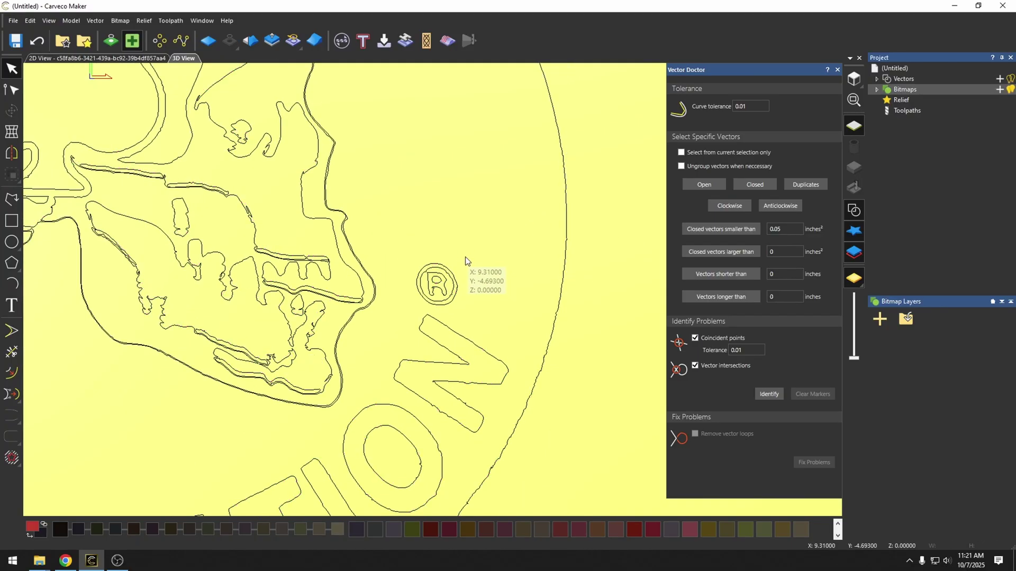
Delete the shading vectors inside the upper skull, including the shape beside the spade and the small eye-socket shape.
{"action": "scroll", "coordinate": [376, 217], "scroll_direction": "up", "scroll_amount": 8}
{"action": "left_click_drag", "start_coordinate": [390, 236], "coordinate": [321, 208]}
{"action": "left_click", "coordinate": [329, 296]}
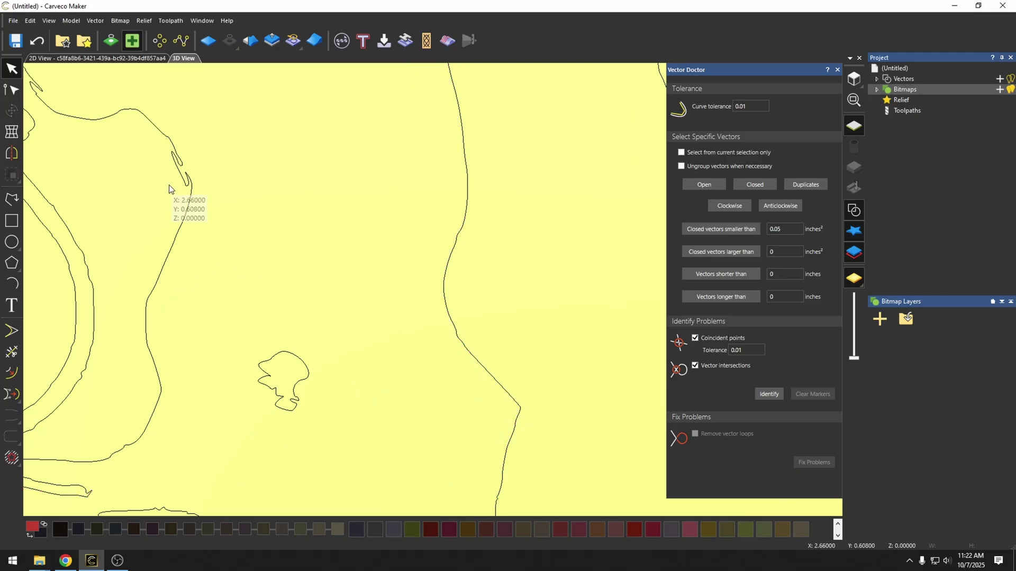
{"action": "scroll", "coordinate": [214, 258], "scroll_direction": "down", "scroll_amount": 3}
{"action": "scroll", "coordinate": [329, 262], "scroll_direction": "up", "scroll_amount": 3}
{"action": "left_click", "coordinate": [287, 256]}
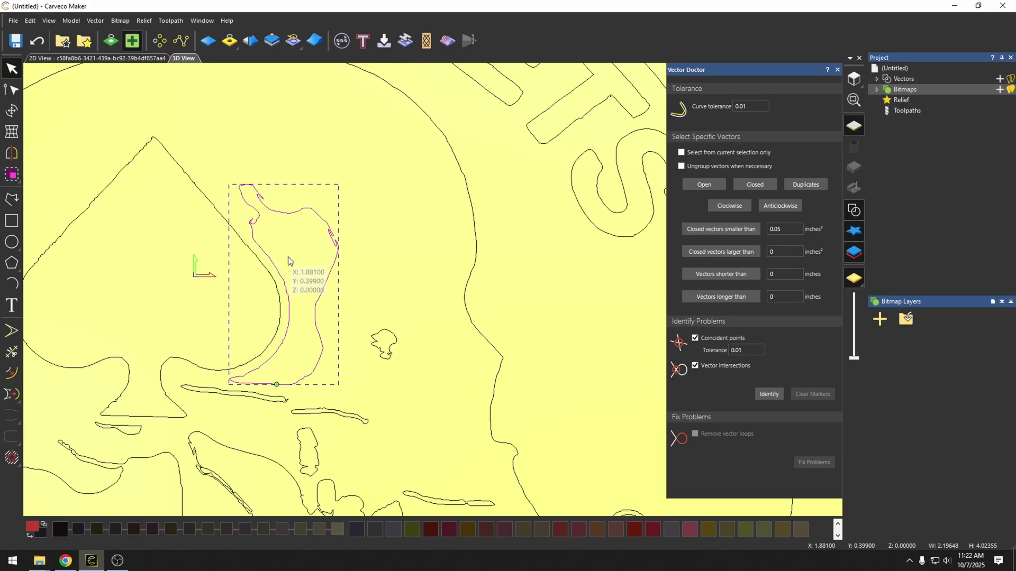
{"action": "key", "text": "Delete"}
{"action": "left_click", "coordinate": [378, 355]}
{"action": "key", "text": "Delete"}
Delete the remaining cheek, teeth and jaw detail vectors inside the skull outline.
{"action": "scroll", "coordinate": [370, 374], "scroll_direction": "down", "scroll_amount": 3}
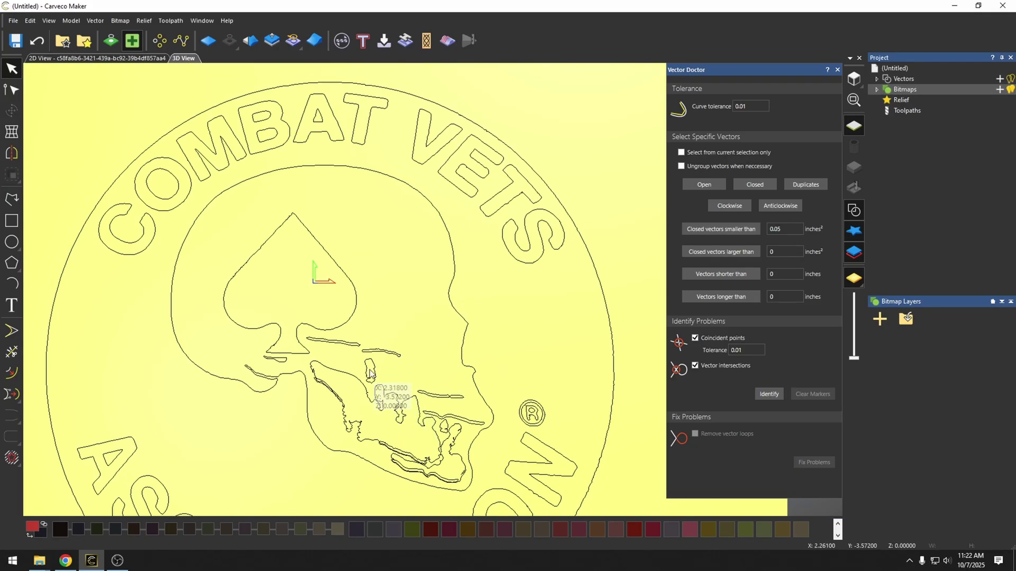
{"action": "left_click_drag", "start_coordinate": [292, 292], "coordinate": [496, 501]}
{"action": "key", "text": "Delete"}
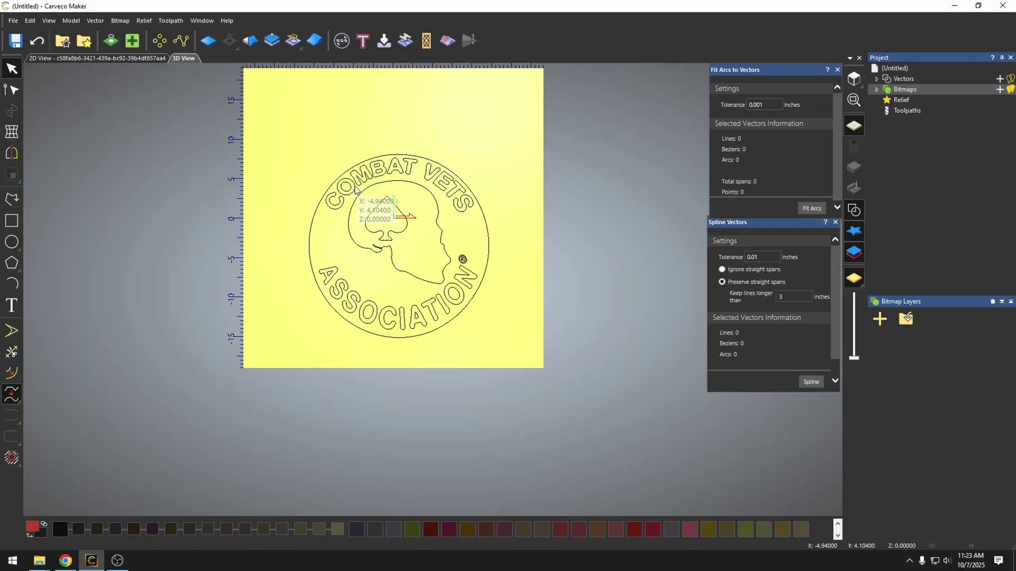
Nudge the lettering, skull, spade and ® vectors down three increments inside the outer circle and close the arc-fitting and spline settings.
{"action": "left_click_drag", "start_coordinate": [273, 99], "coordinate": [534, 338]}
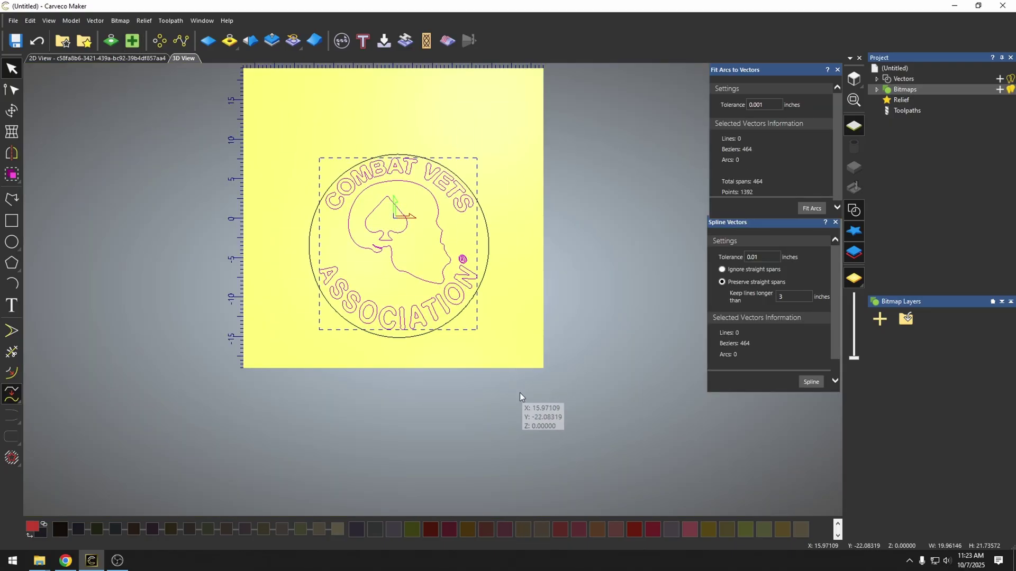
{"action": "key", "text": "Down"}
{"action": "key", "text": "Down"}
{"action": "key", "text": "Down"}
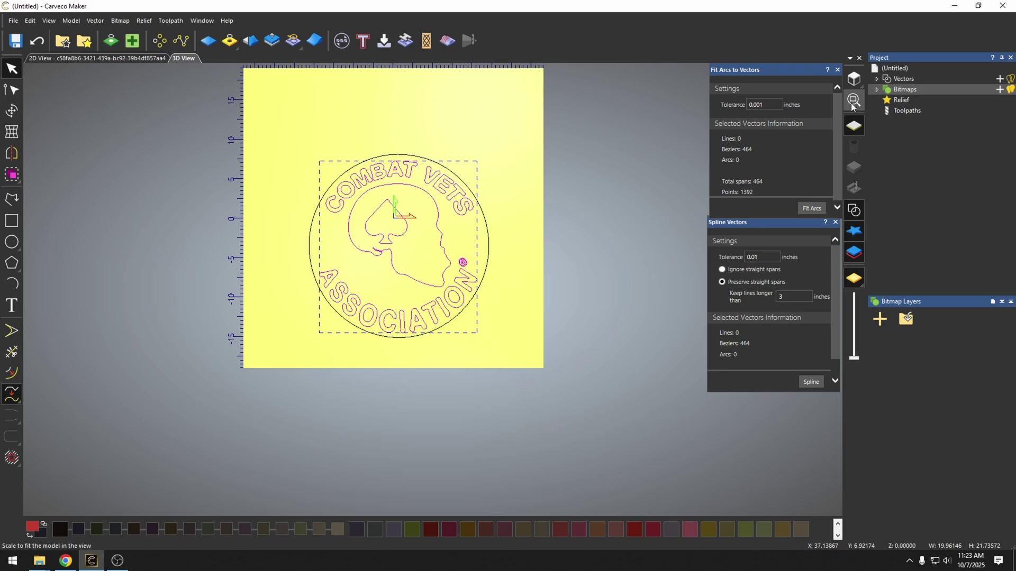
{"action": "left_click", "coordinate": [837, 70]}
{"action": "left_click", "coordinate": [836, 222]}
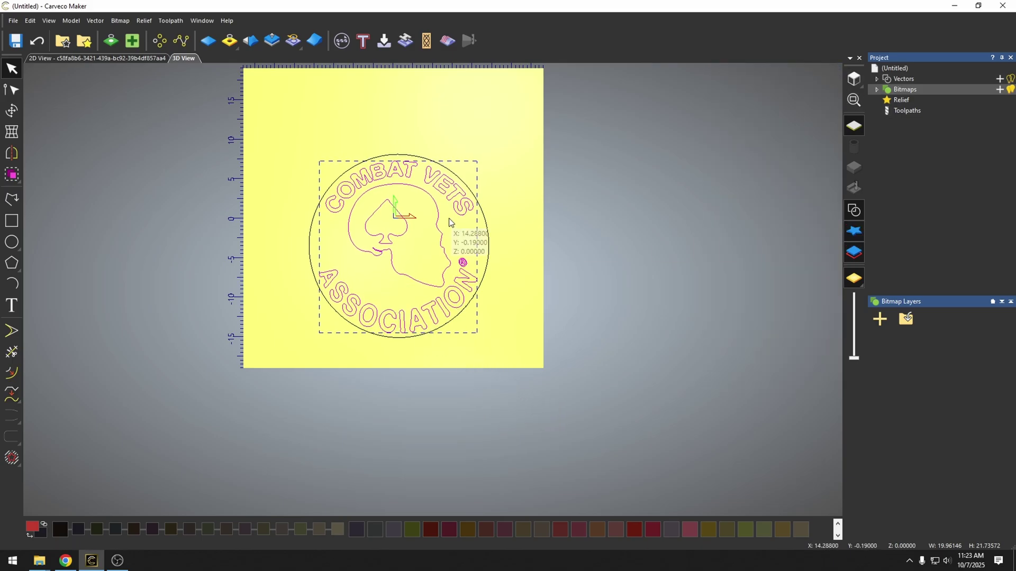
{"action": "left_click", "coordinate": [366, 279]}
Examine the spade, skull outline and outer circle of the cleaned patch, selecting individual vectors to check them.
{"action": "scroll", "coordinate": [398, 265], "scroll_direction": "up", "scroll_amount": 1}
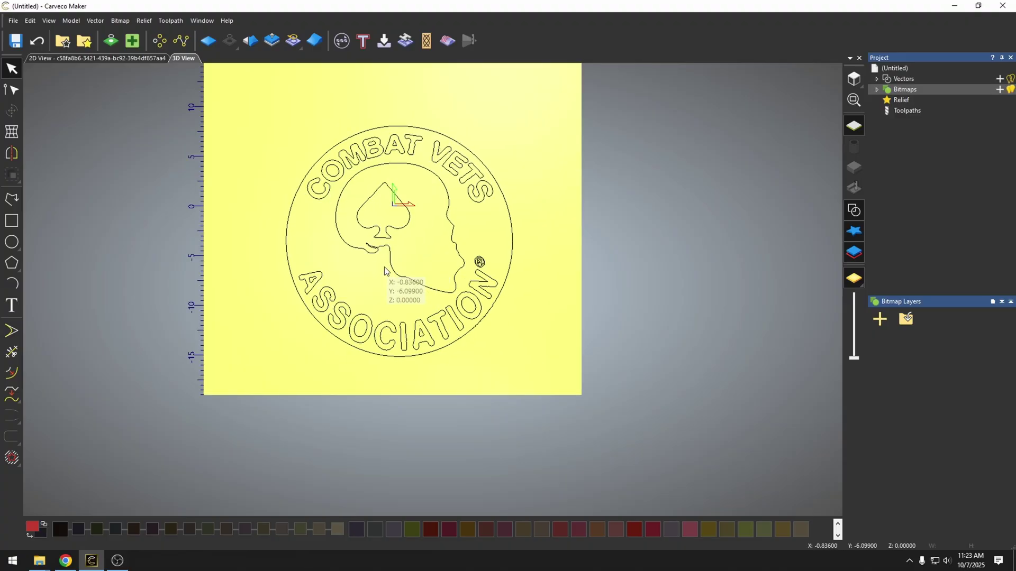
{"action": "scroll", "coordinate": [384, 267], "scroll_direction": "up", "scroll_amount": 1}
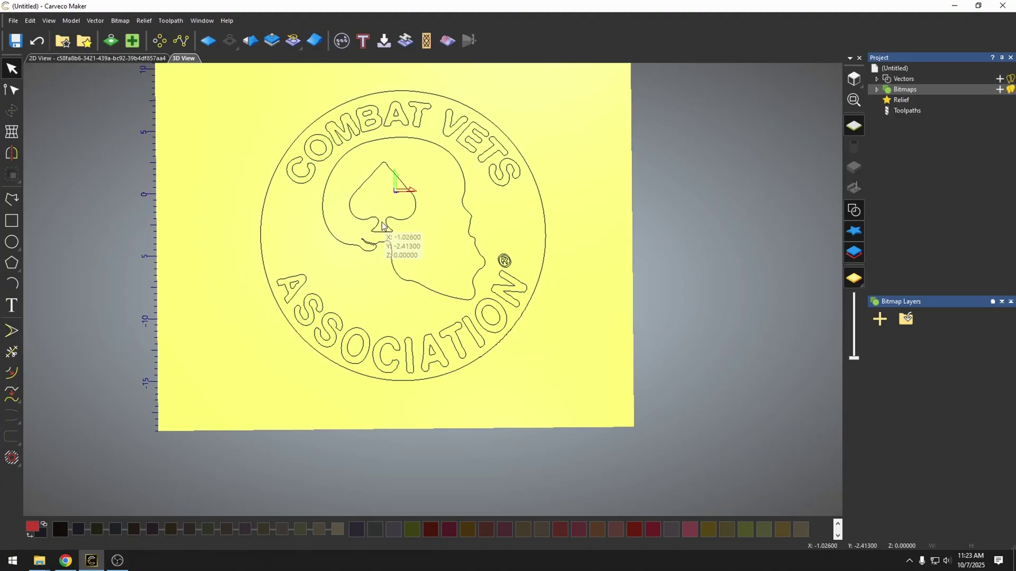
{"action": "scroll", "coordinate": [402, 229], "scroll_direction": "up", "scroll_amount": 2}
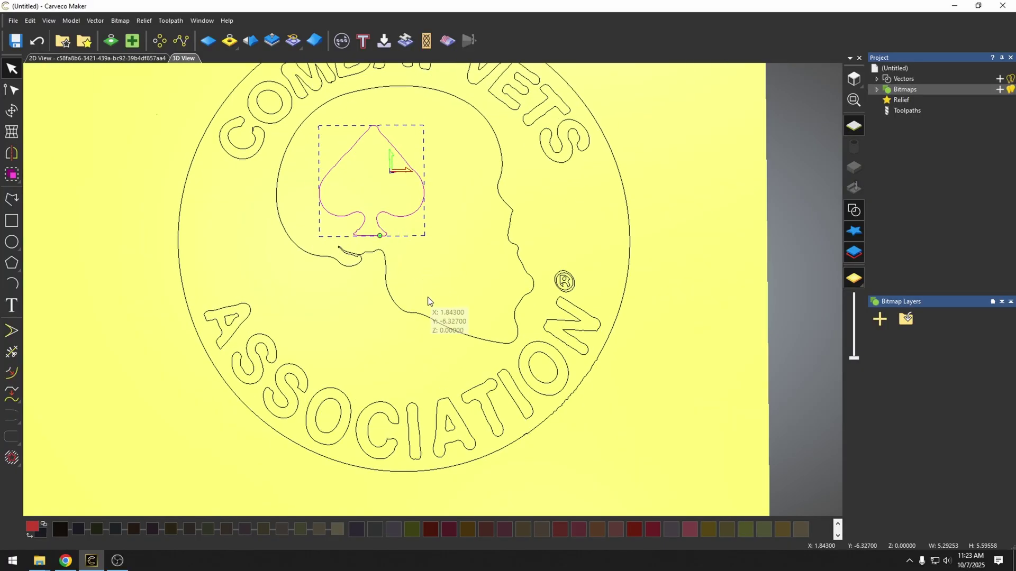
{"action": "left_click", "coordinate": [424, 314]}
{"action": "left_click", "coordinate": [624, 297]}
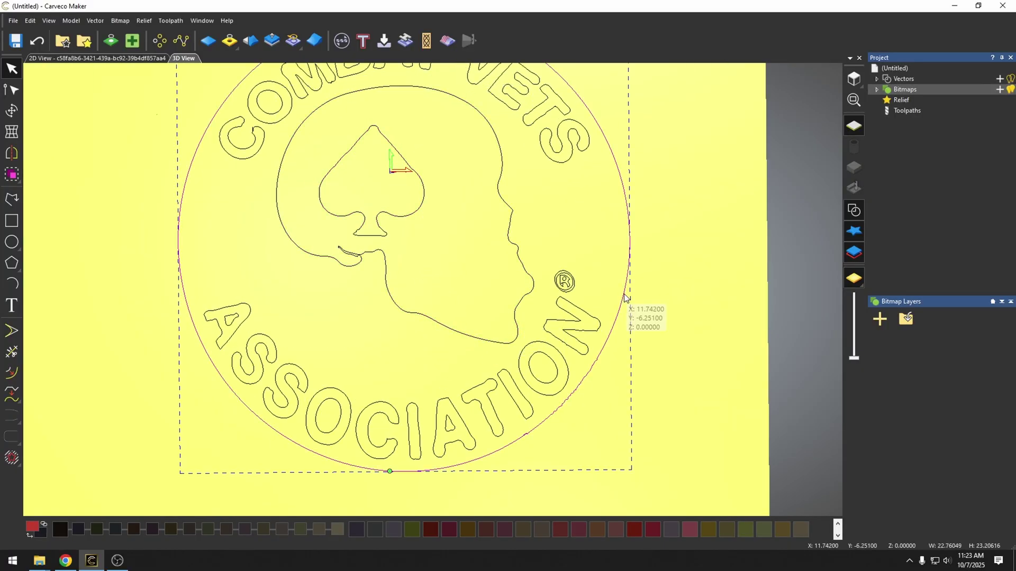
{"action": "left_click", "coordinate": [348, 288]}
{"action": "scroll", "coordinate": [348, 288], "scroll_direction": "down", "scroll_amount": 2}
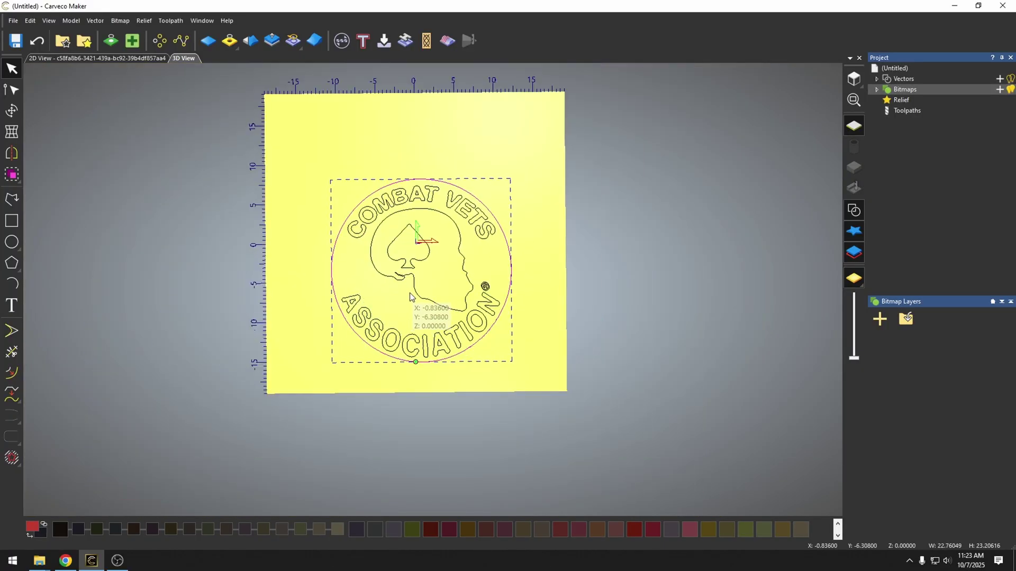